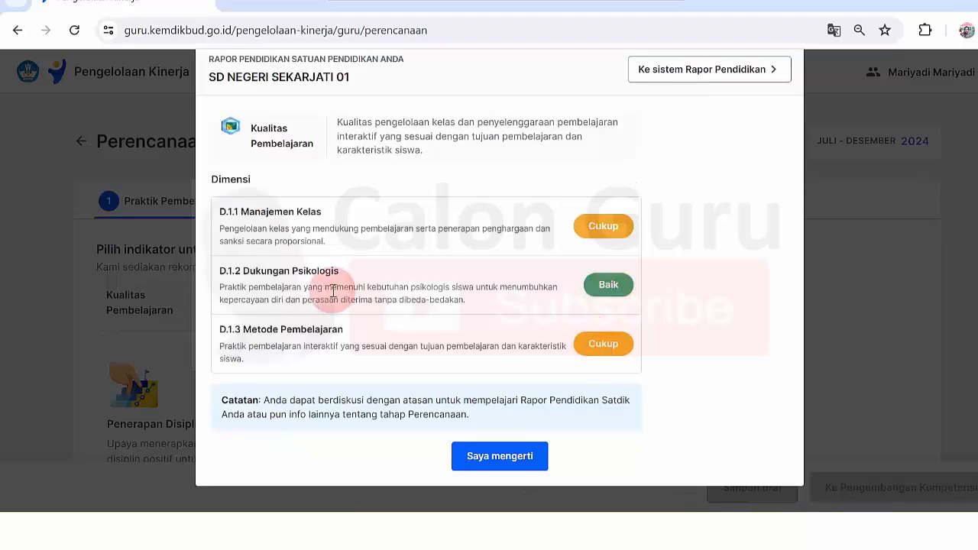
Read the Kualitas Pembelajaran dimensions and the note in the school's Rapor Pendidikan summary, and close the summary.
scroll(500, 280, up, 1)
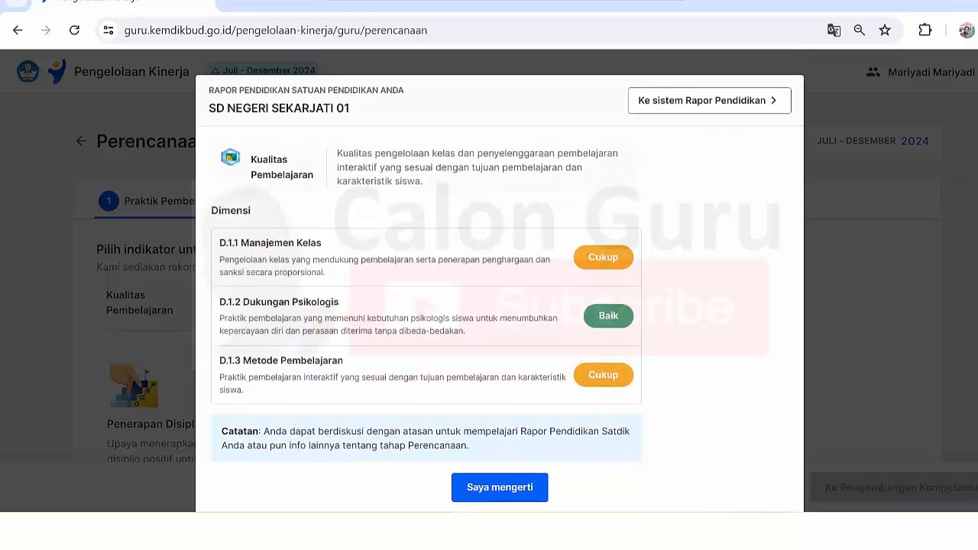
scroll(500, 281, down, 1)
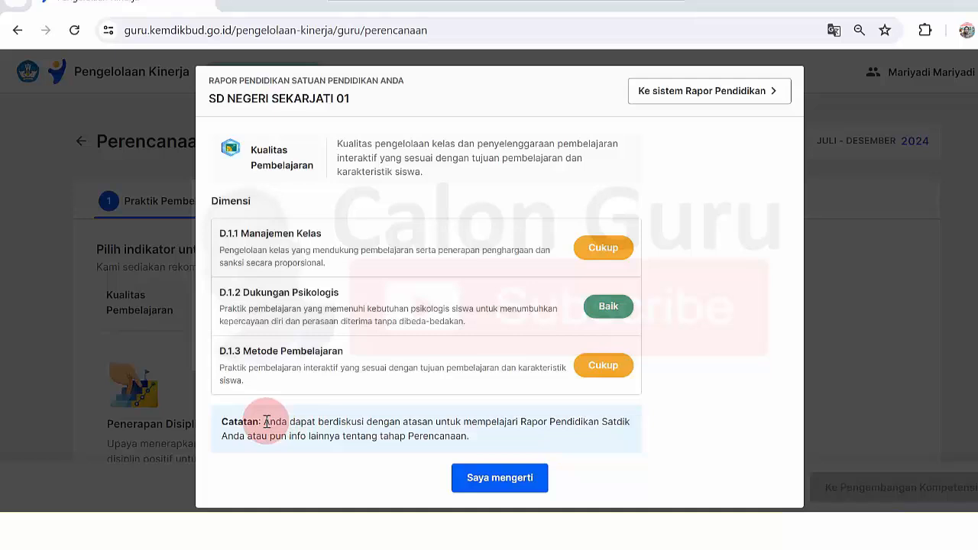
drag(267, 421, 470, 436)
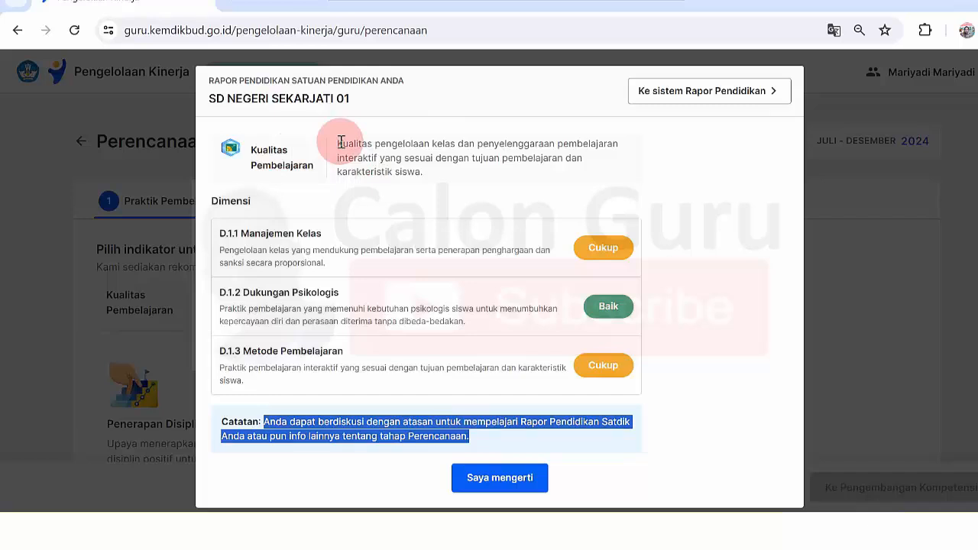
drag(341, 143, 594, 161)
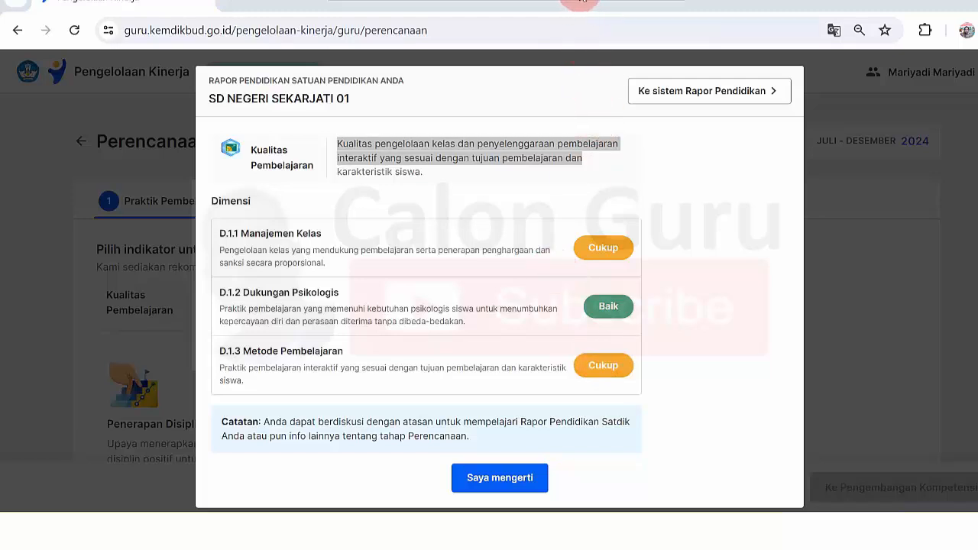
click(382, 136)
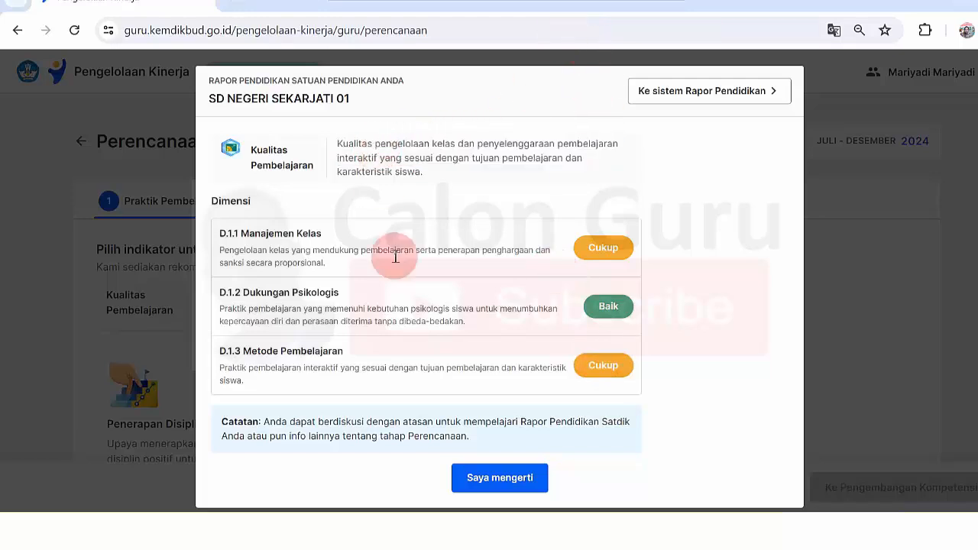
click(500, 478)
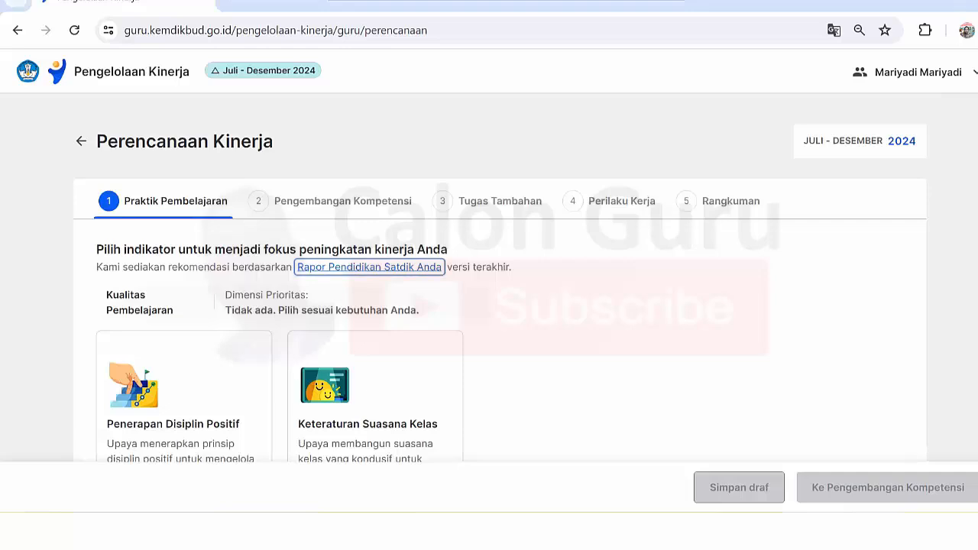
Examine the available performance focus indicators and the dimension each belongs to on the Praktik Pembelajaran stage.
scroll(500, 275, down, 4)
scroll(975, 250, down, 4)
scroll(975, 250, up, 4)
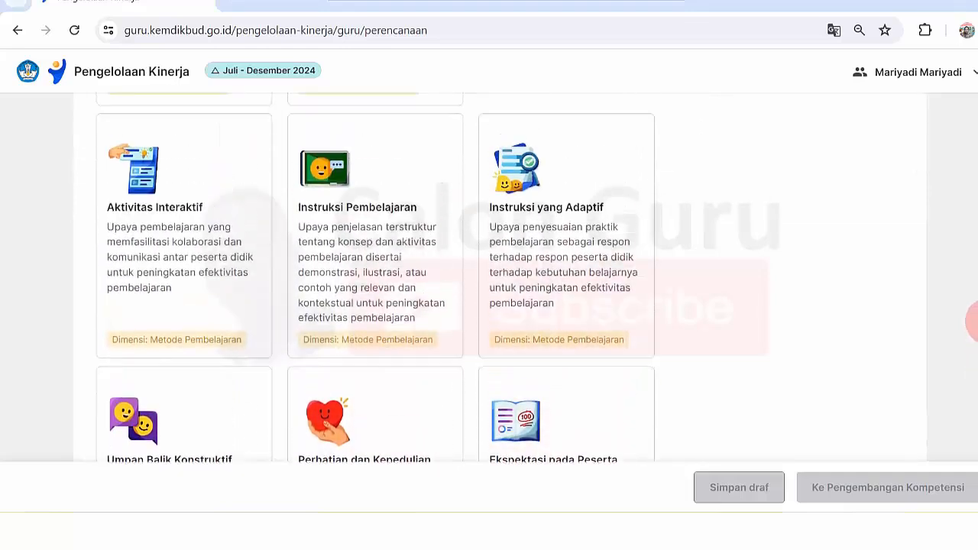
scroll(974, 251, up, 4)
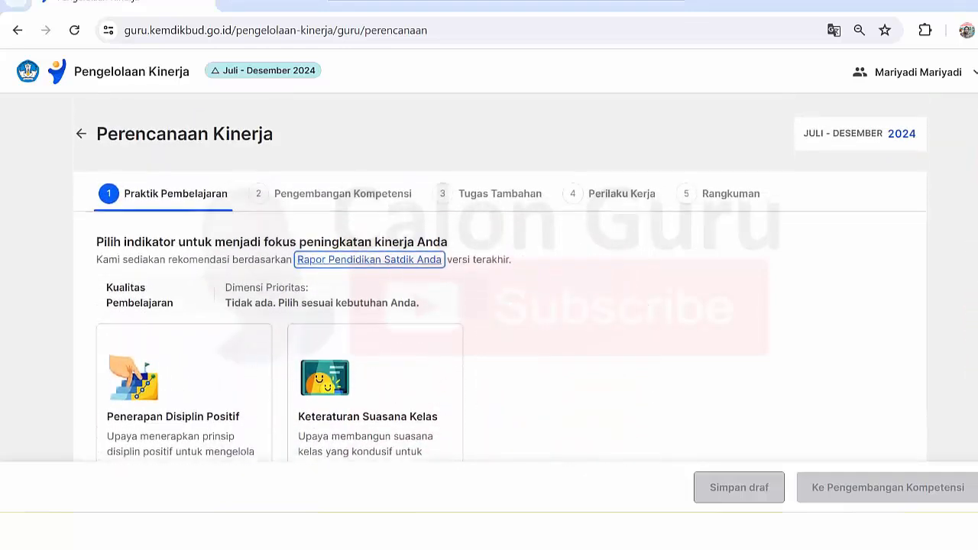
scroll(975, 250, down, 3)
scroll(974, 251, down, 1)
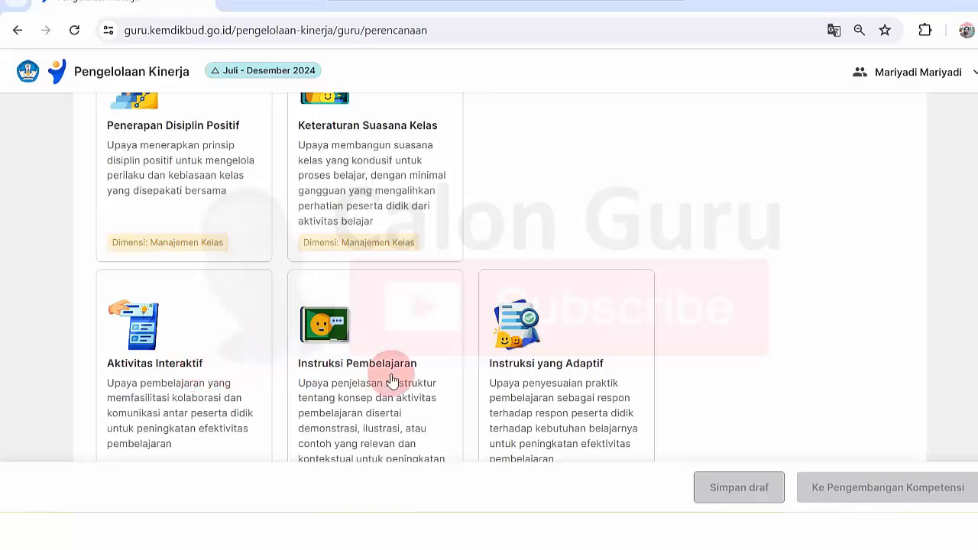
scroll(374, 275, down, 3)
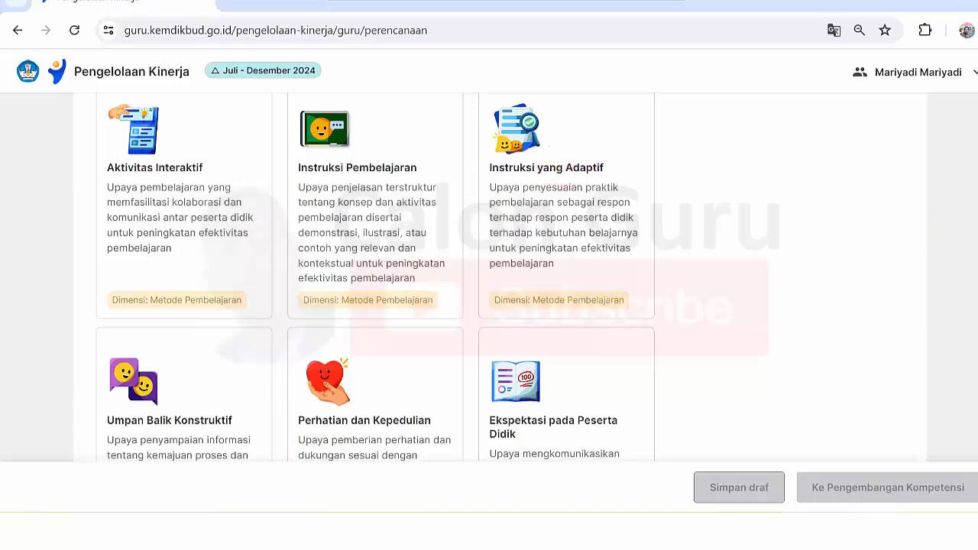
scroll(501, 275, down, 2)
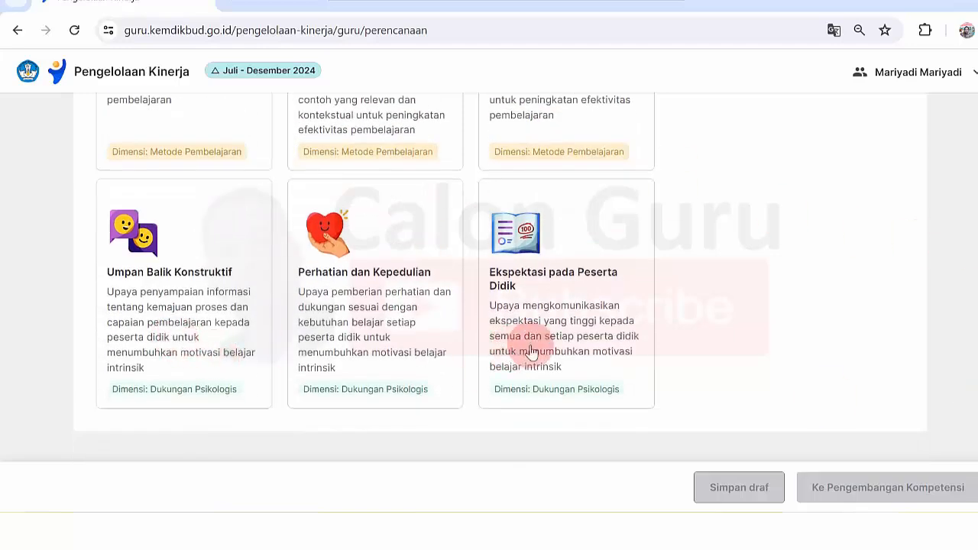
scroll(375, 276, up, 5)
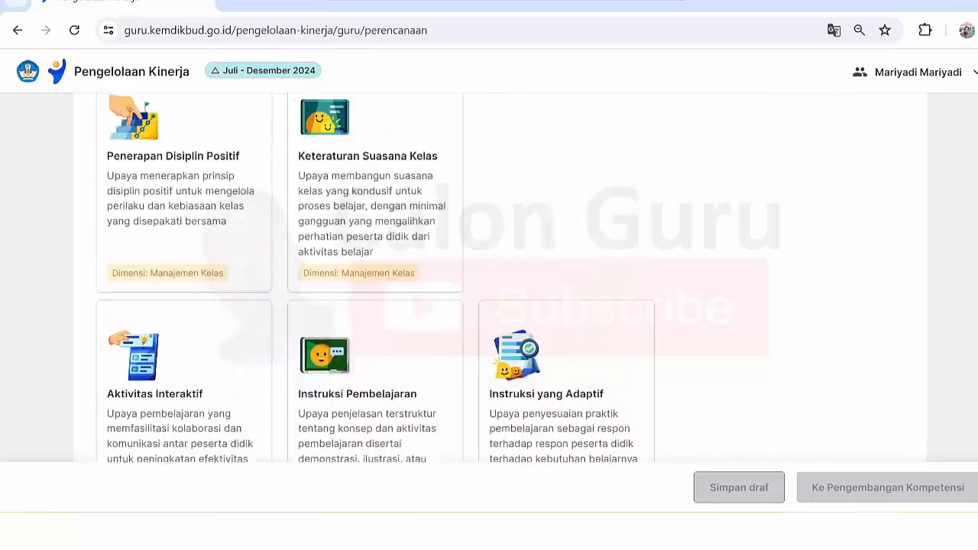
scroll(413, 229, up, 2)
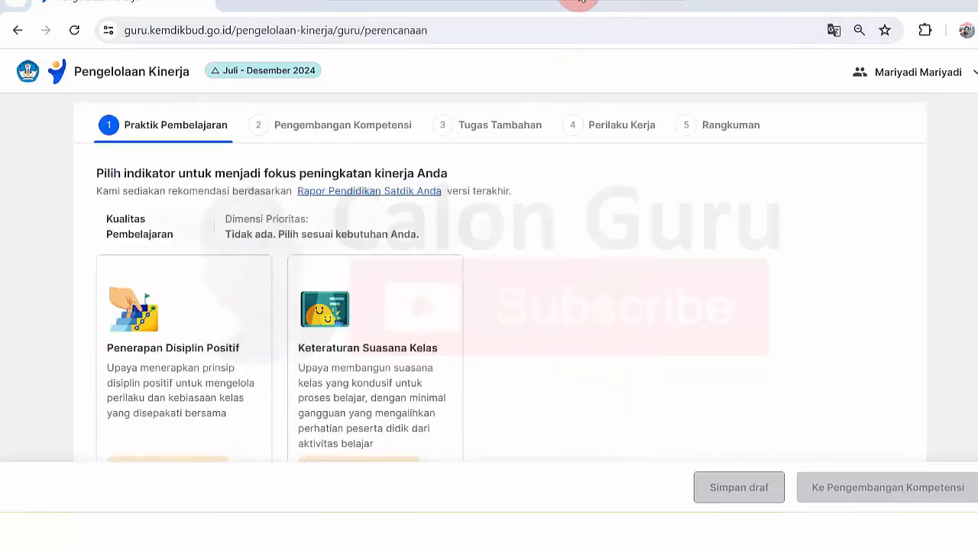
Choose Aktivitas Interaktif under the Metode Pembelajaran dimension as the performance focus indicator.
scroll(413, 191, down, 2)
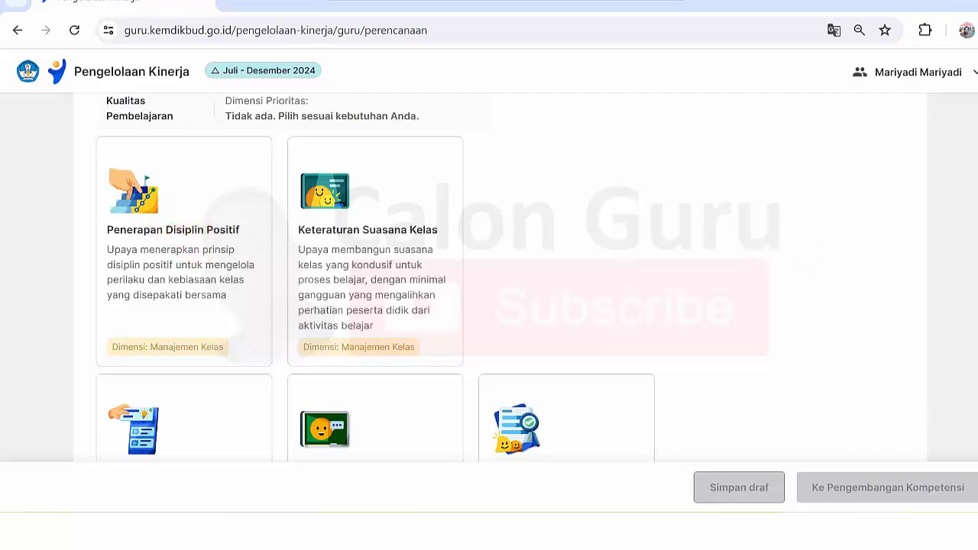
scroll(171, 355, down, 3)
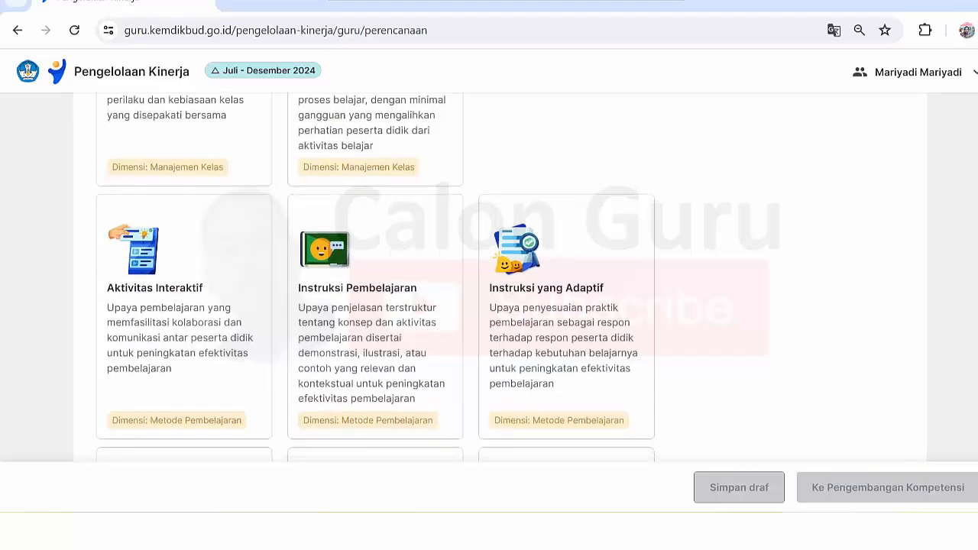
click(184, 308)
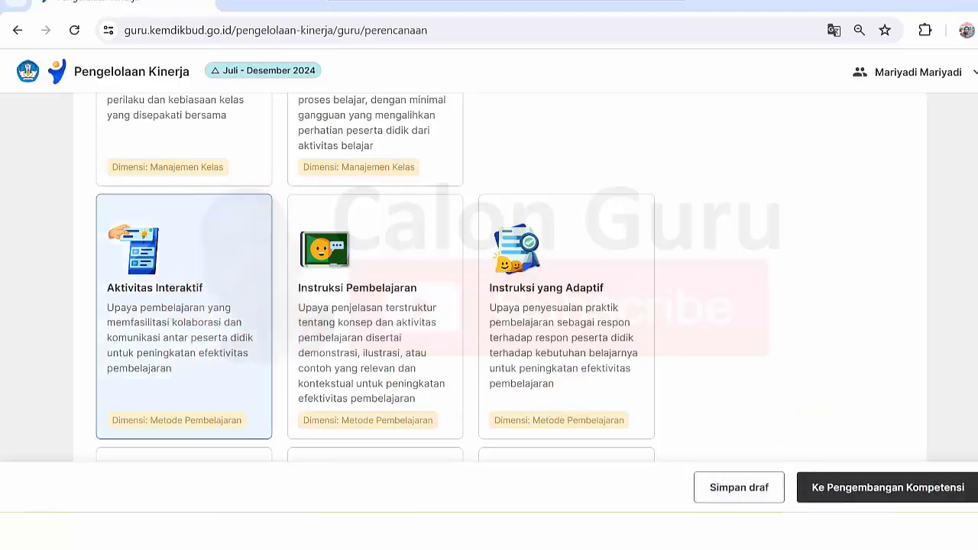
Check the indicator selection on the Praktik Pembelajaran stage and proceed to the Pengembangan Kompetensi stage.
scroll(500, 316, down, 3)
scroll(500, 317, up, 8)
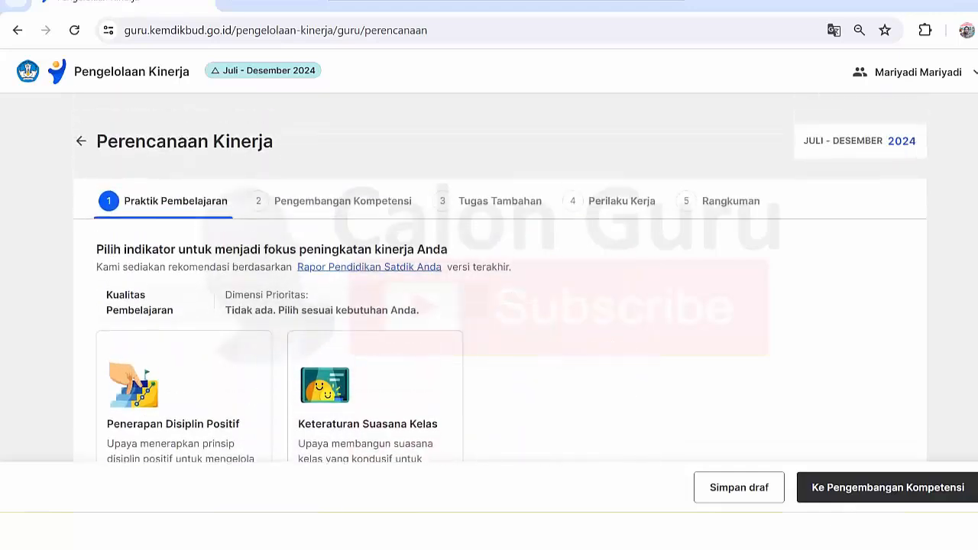
scroll(500, 316, down, 6)
scroll(500, 317, up, 7)
scroll(500, 317, down, 5)
scroll(499, 317, down, 1)
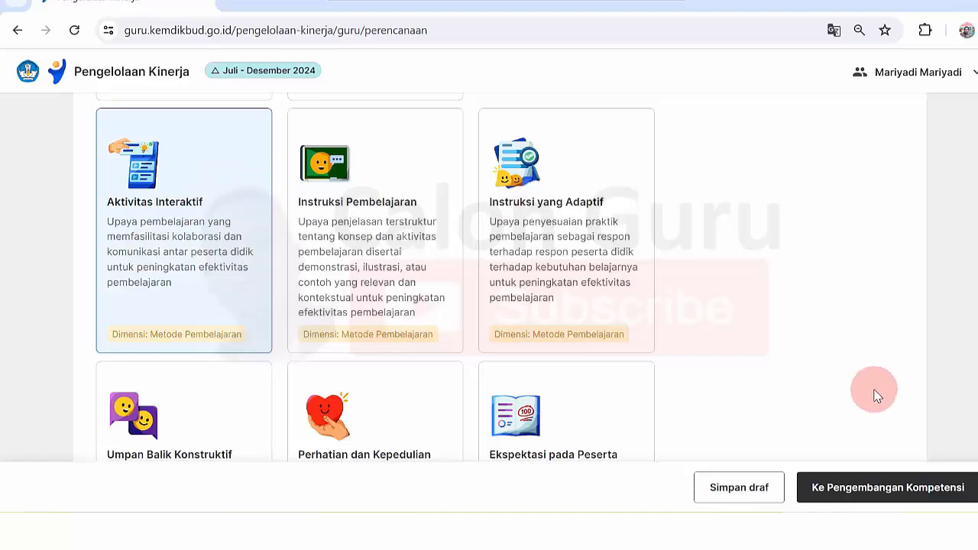
click(917, 495)
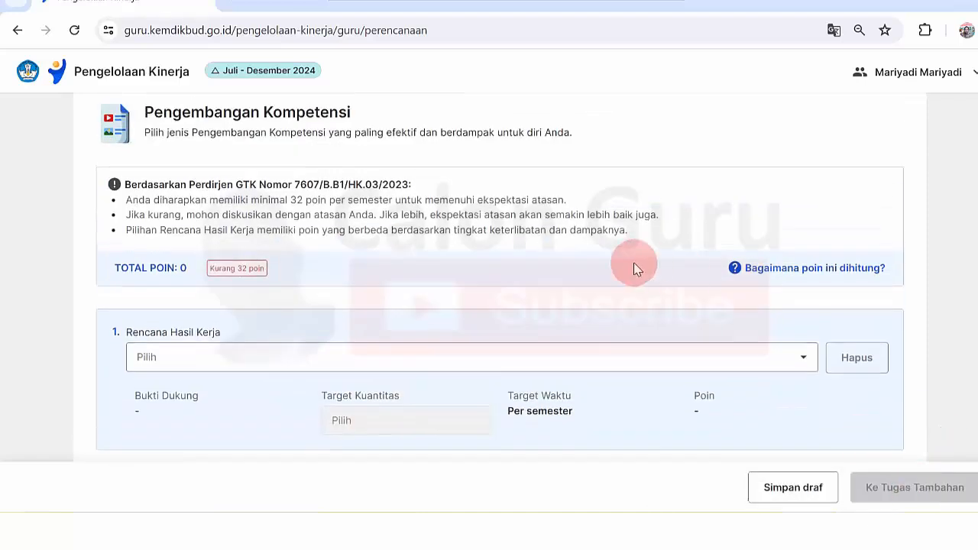
Read the Pengembangan Kompetensi introduction on choosing the most effective and impactful competency development type.
scroll(560, 242, down, 1)
scroll(559, 243, up, 3)
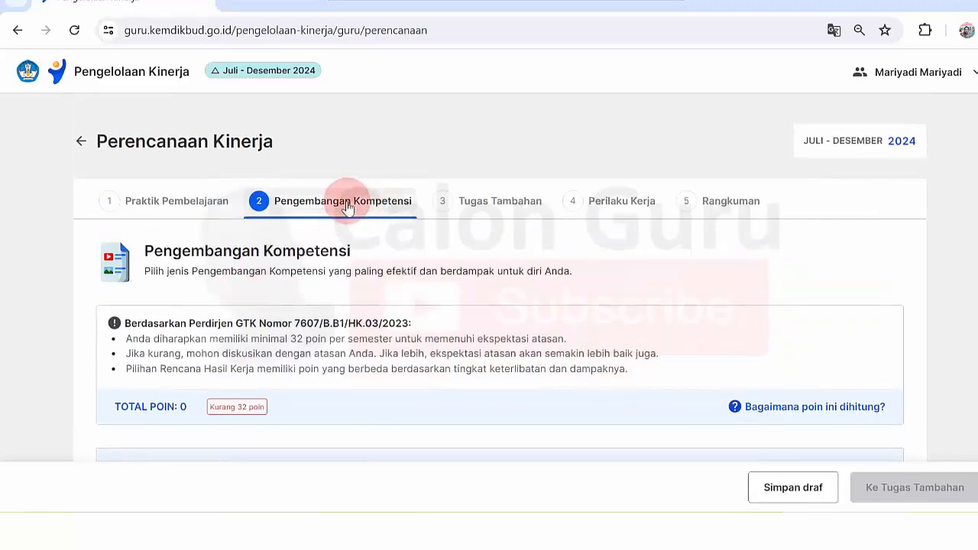
scroll(500, 276, down, 3)
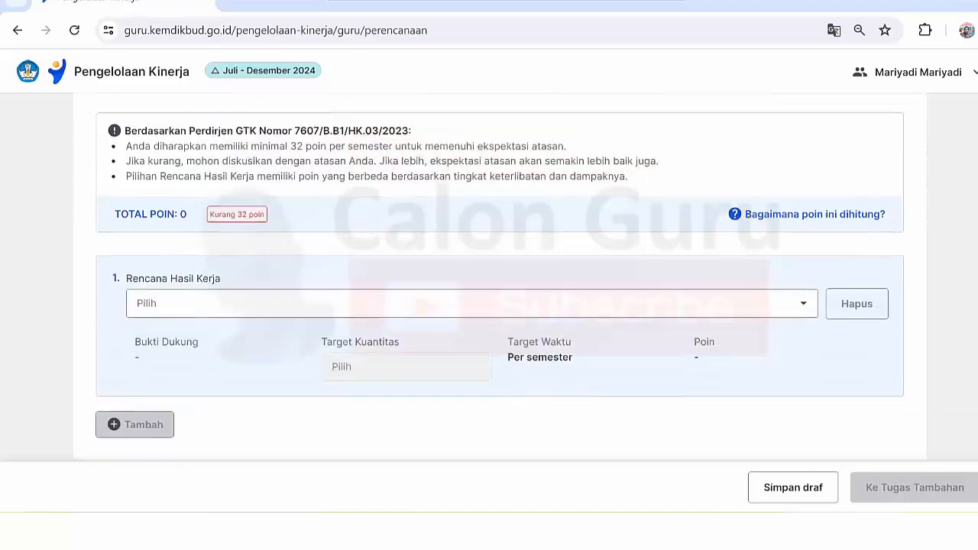
scroll(500, 275, up, 3)
scroll(500, 275, down, 1)
scroll(500, 275, down, 1)
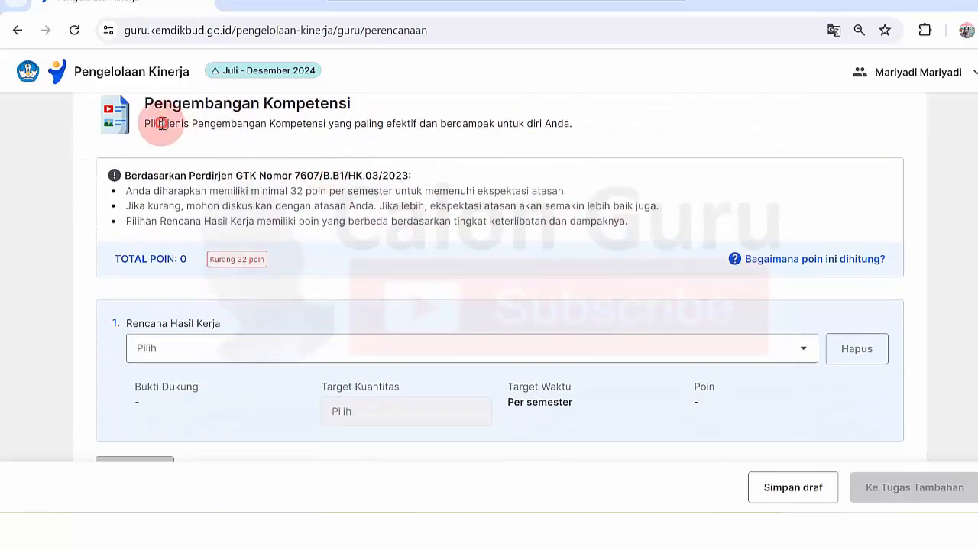
drag(162, 124, 561, 127)
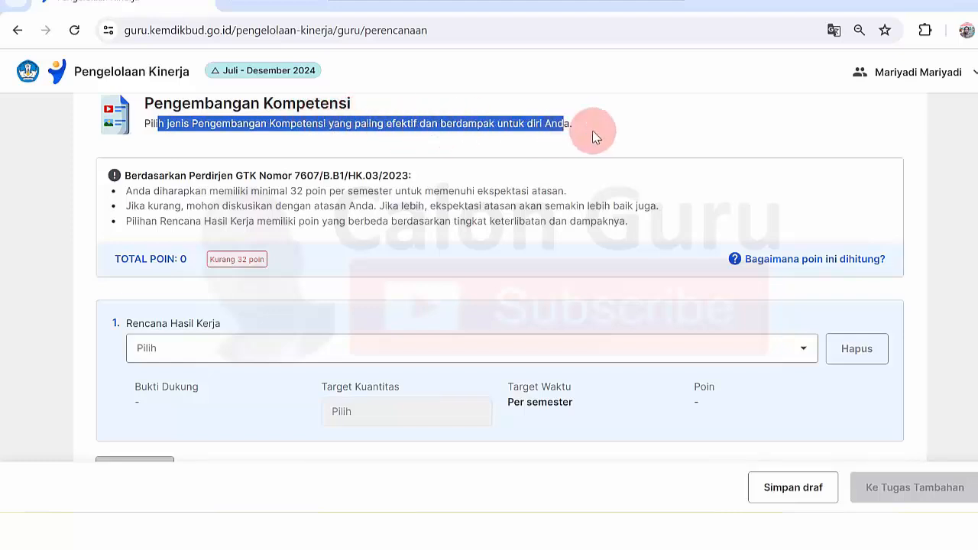
click(614, 133)
scroll(500, 279, up, 2)
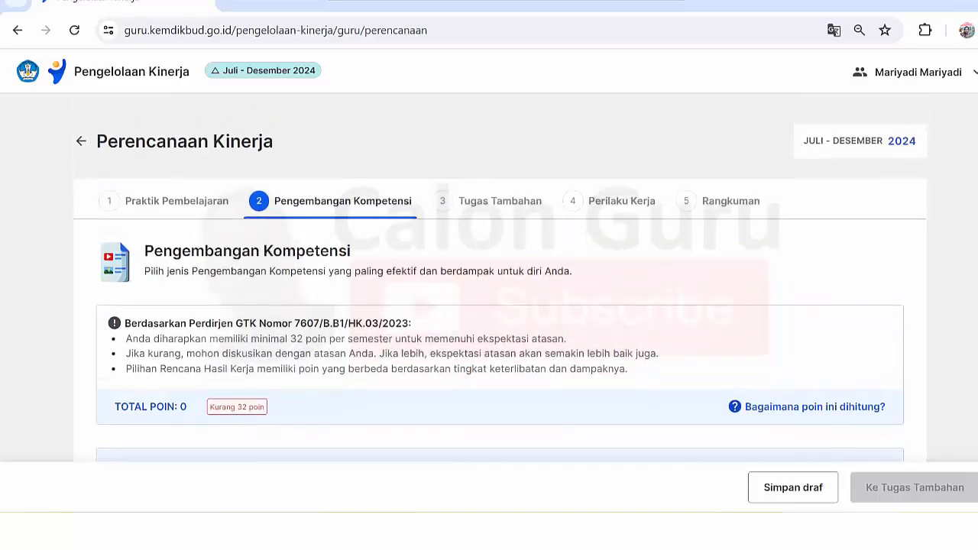
Review the semester point rules and the empty first work plan entry on the Pengembangan Kompetensi stage.
scroll(500, 277, down, 3)
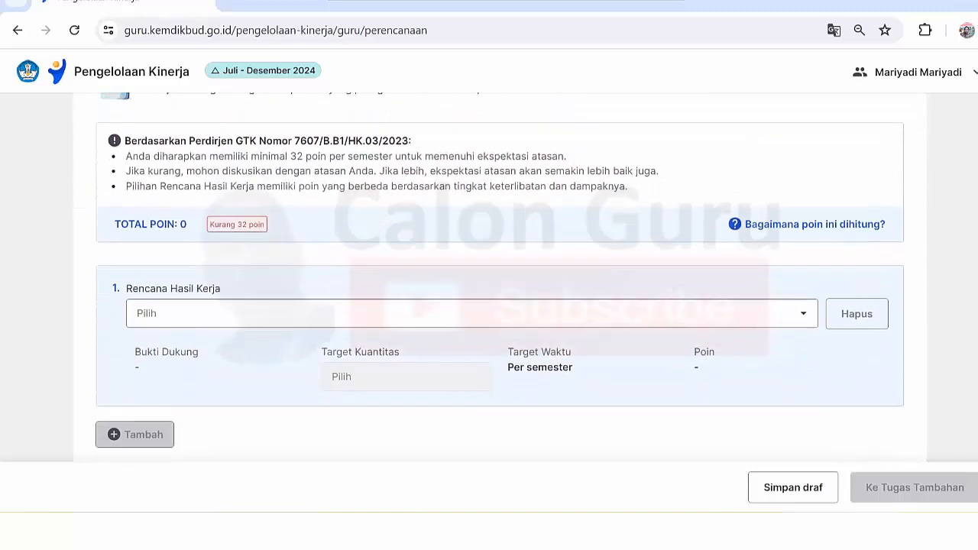
scroll(489, 275, up, 2)
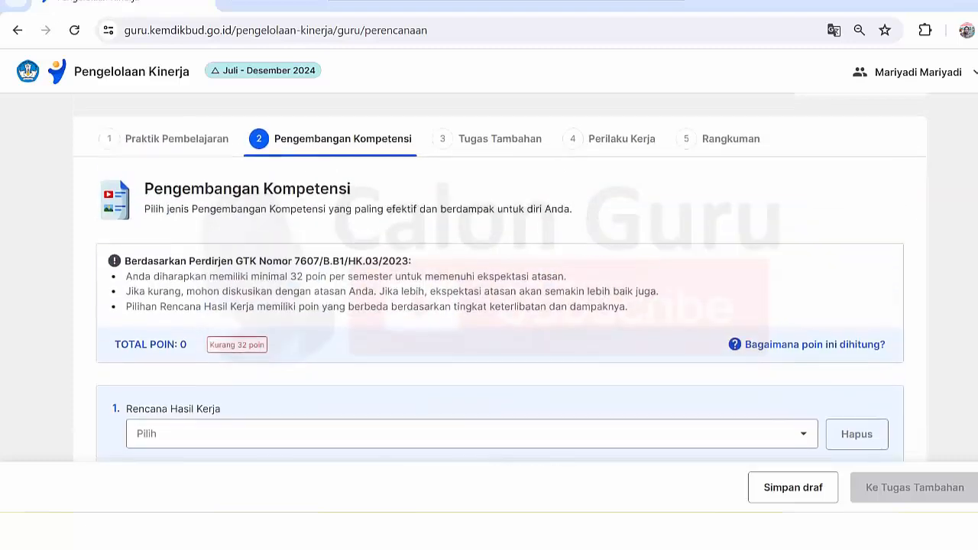
click(354, 200)
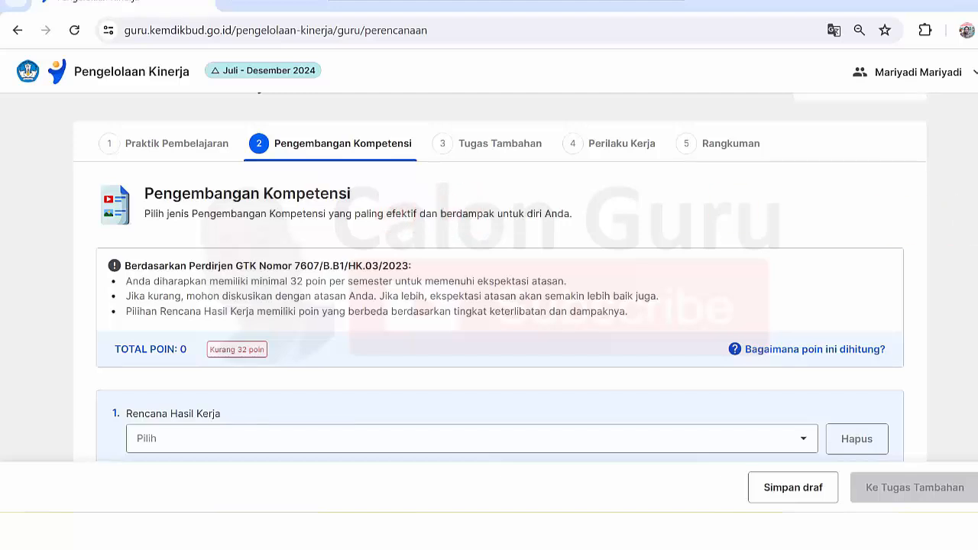
scroll(976, 326, down, 2)
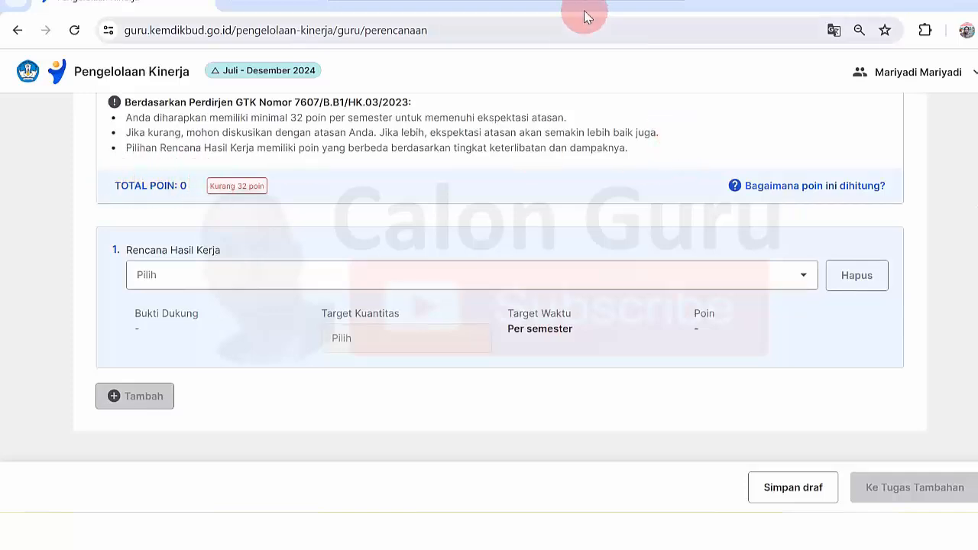
scroll(581, 1, up, 2)
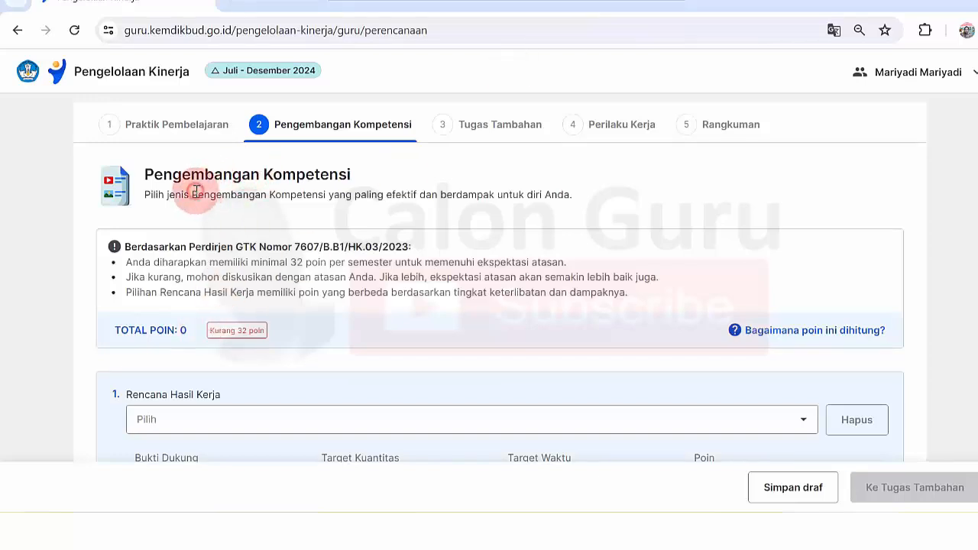
drag(197, 192, 413, 194)
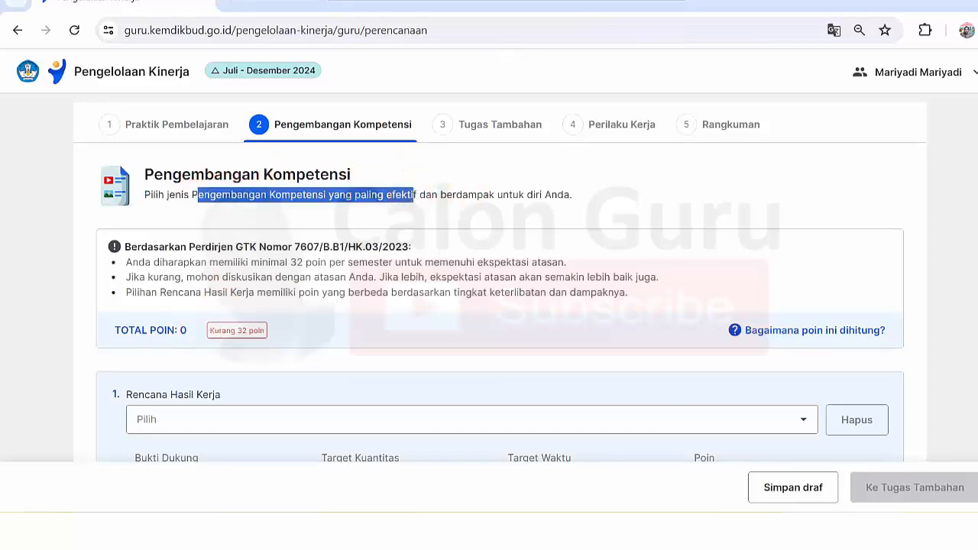
scroll(489, 305, down, 2)
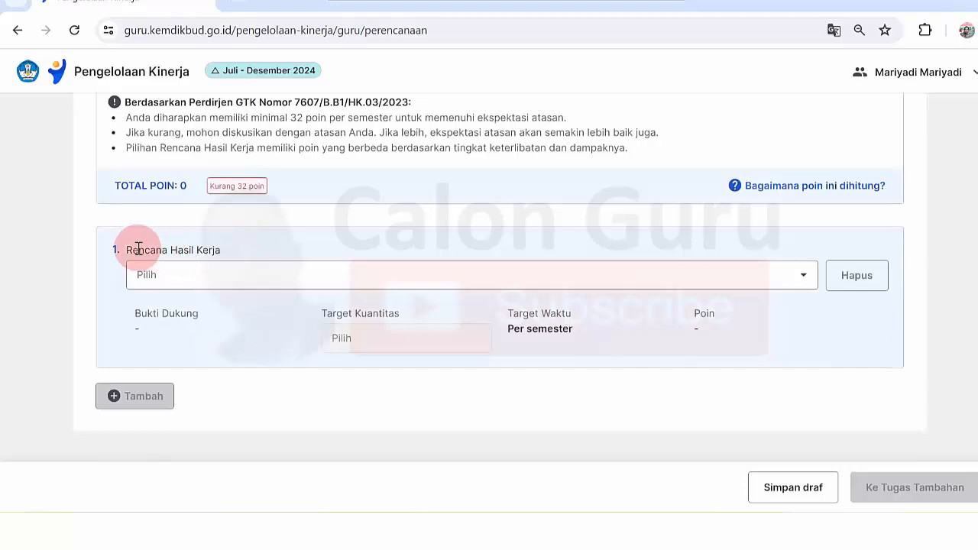
Choose Peserta berbagi praktik baik yang diselenggarakan komunitas belajar (4 poin) as the first Rencana Hasil Kerja.
drag(130, 251, 245, 253)
click(246, 253)
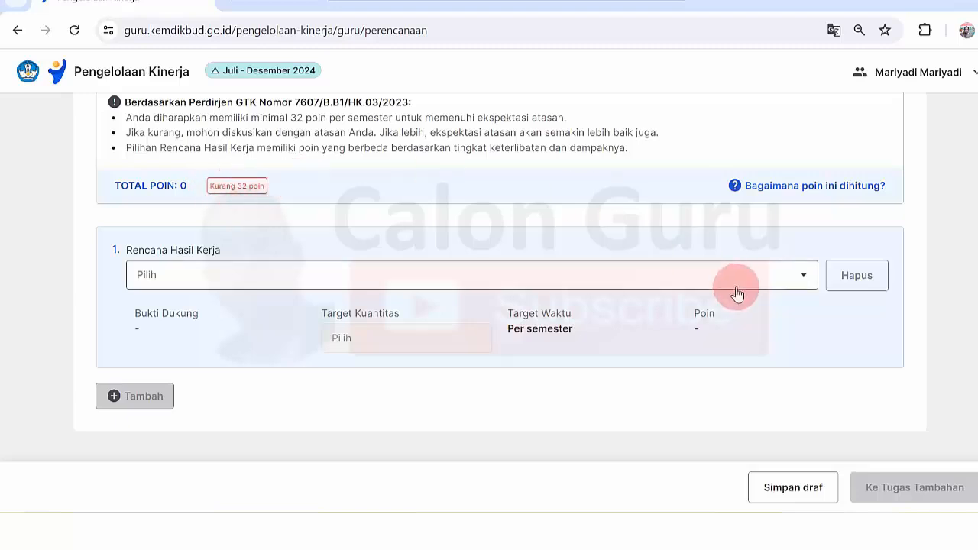
click(801, 277)
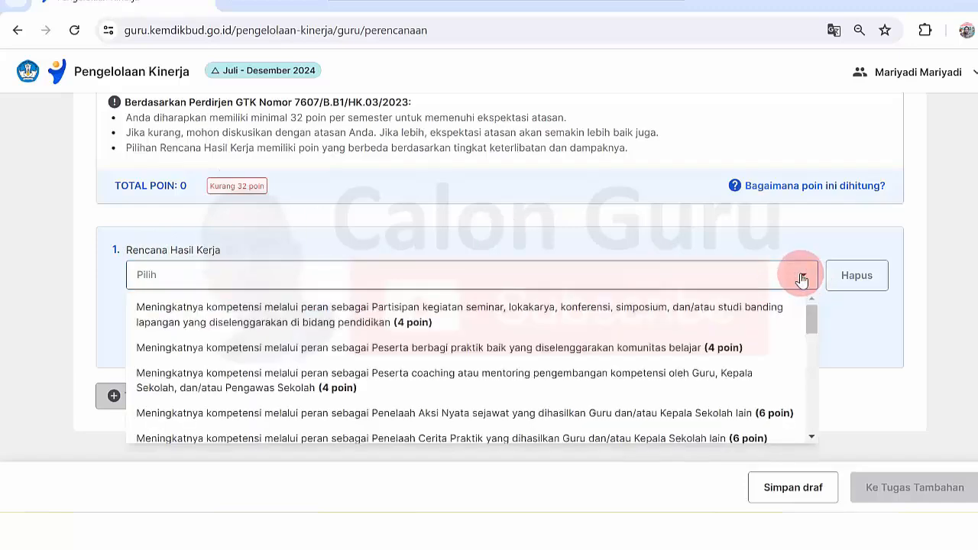
mouse_move(814, 321)
mouse_down()
mouse_move(813, 425)
mouse_move(812, 312)
mouse_up()
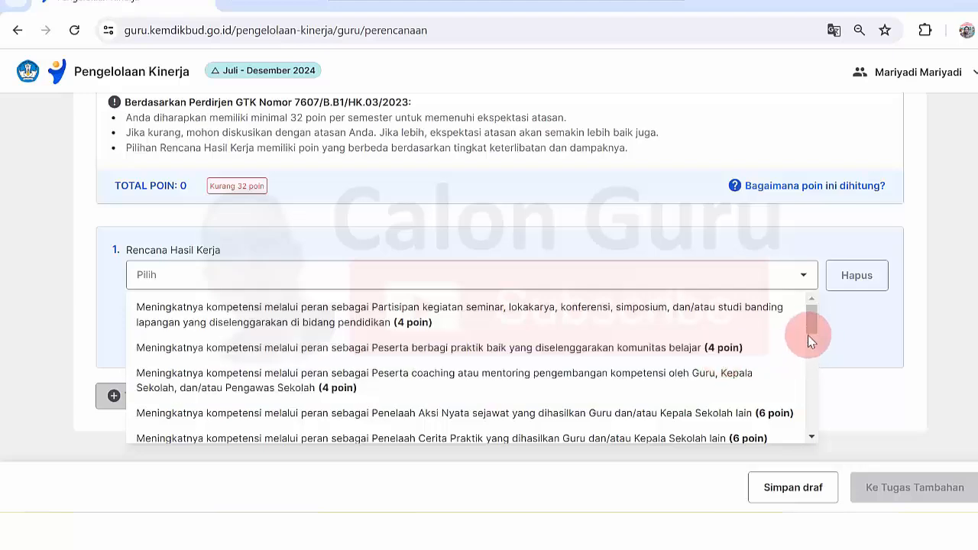
scroll(813, 327, down, 1)
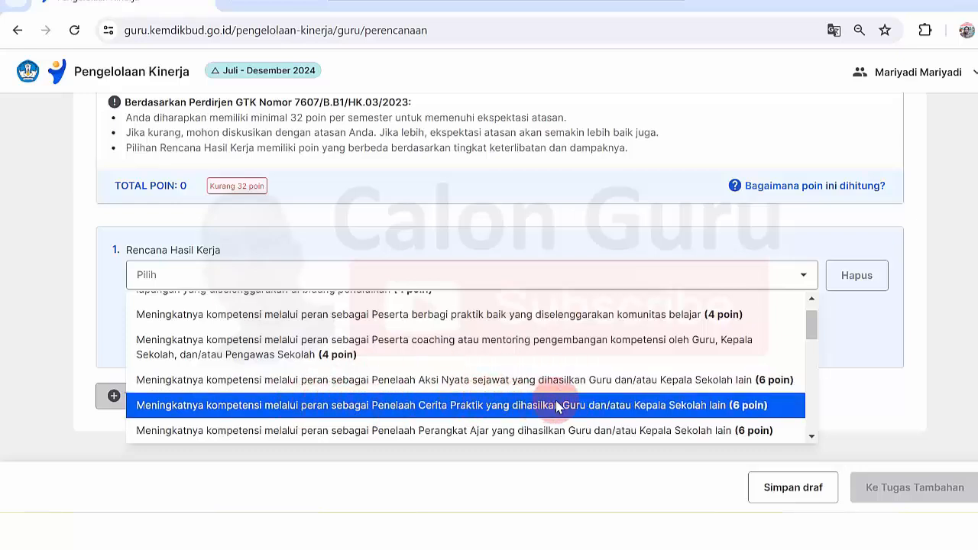
drag(811, 324, 812, 349)
click(305, 283)
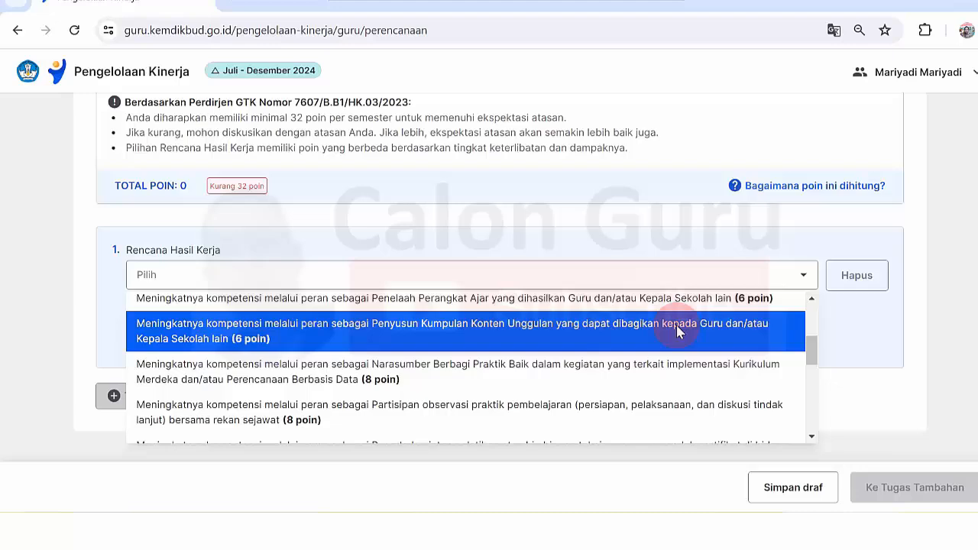
drag(812, 347, 816, 314)
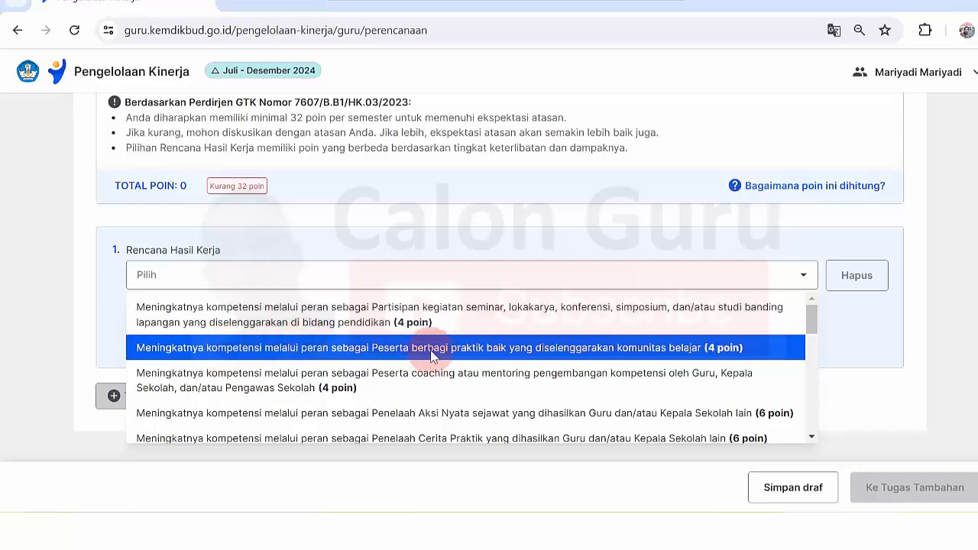
click(489, 357)
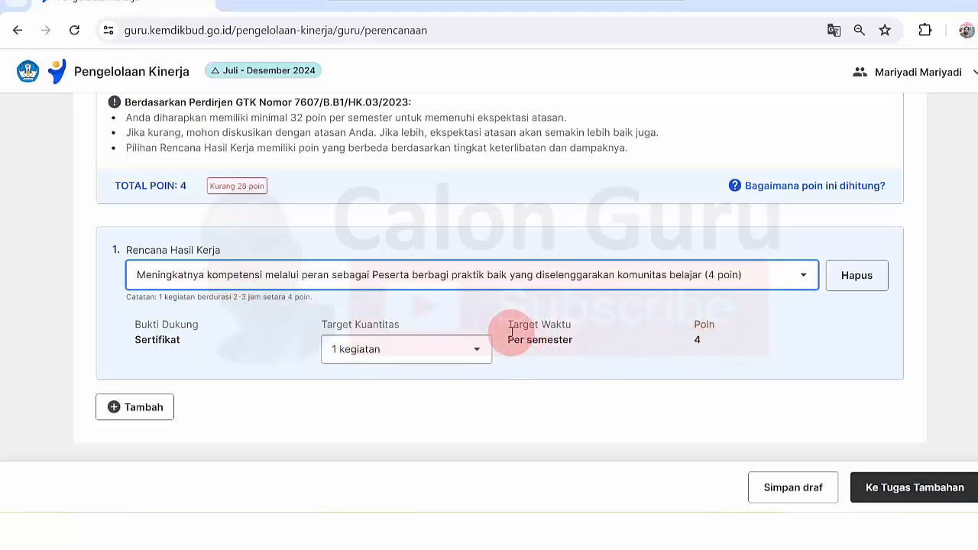
Try Target Kuantitas values of 2 and 3 kegiatan on the first work plan entry and restore 1 kegiatan.
click(476, 349)
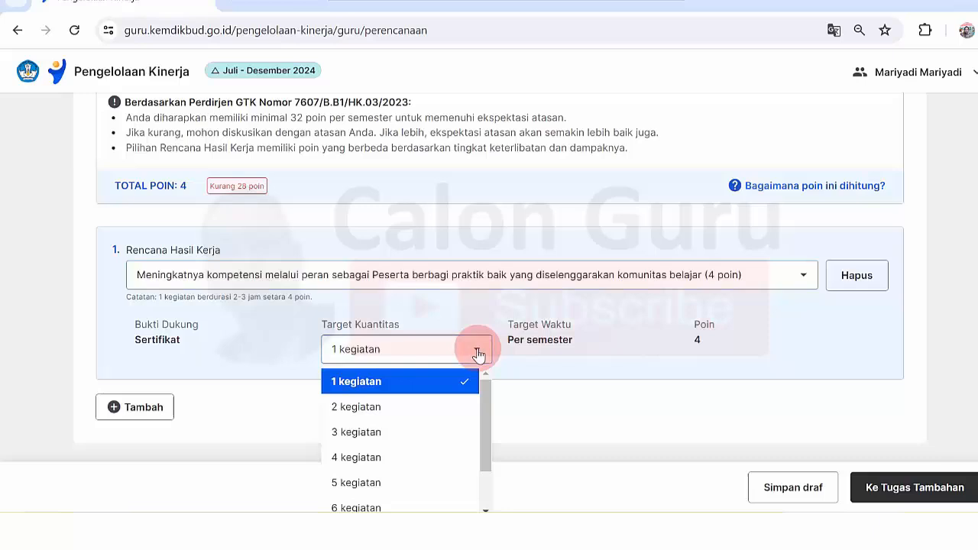
click(393, 406)
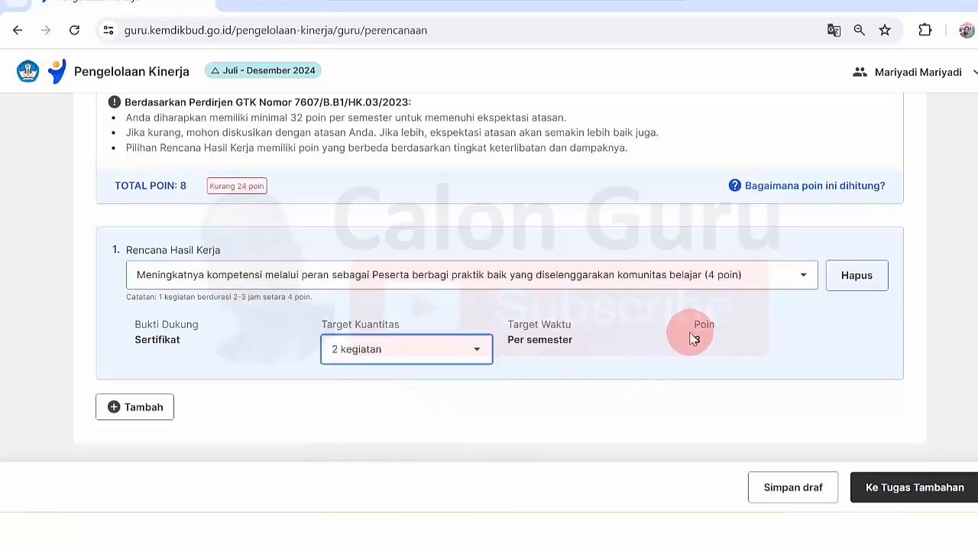
click(479, 353)
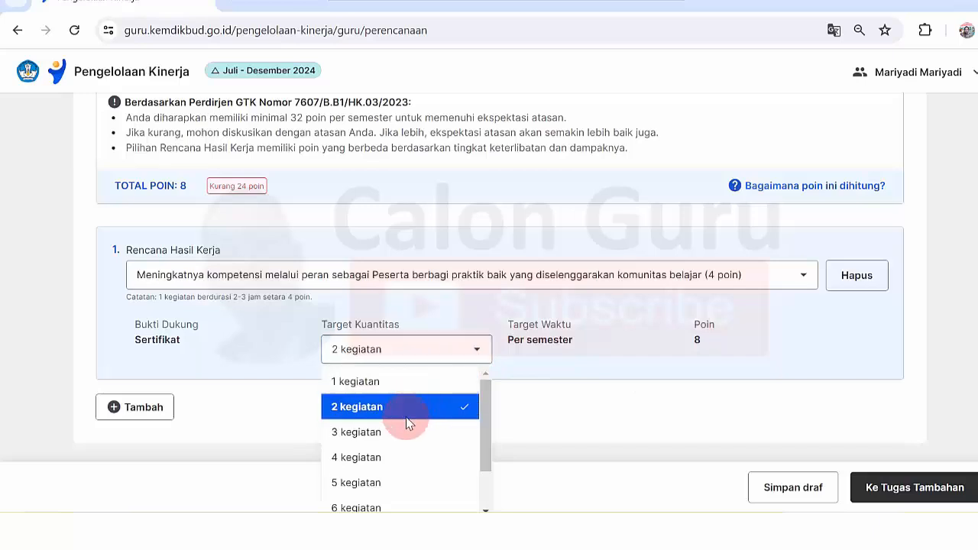
click(396, 434)
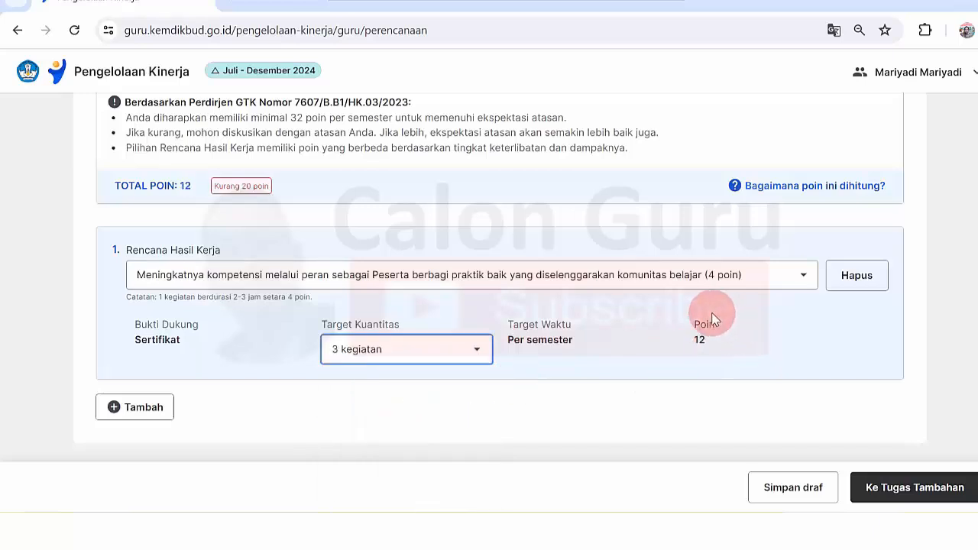
click(471, 348)
click(404, 381)
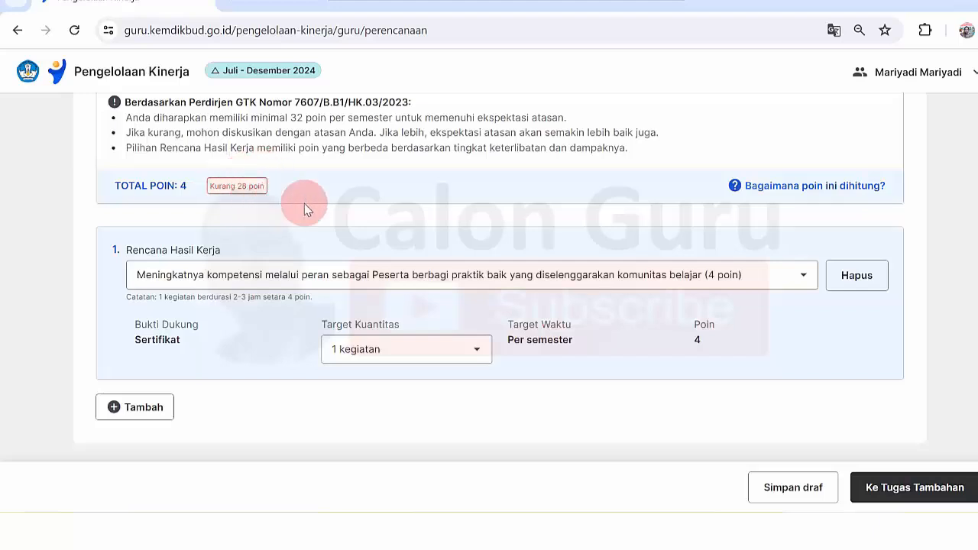
Add a second Rencana Hasil Kerja for Peserta coaching atau mentoring pengembangan kompetensi (4 poin) and check the point total.
click(143, 409)
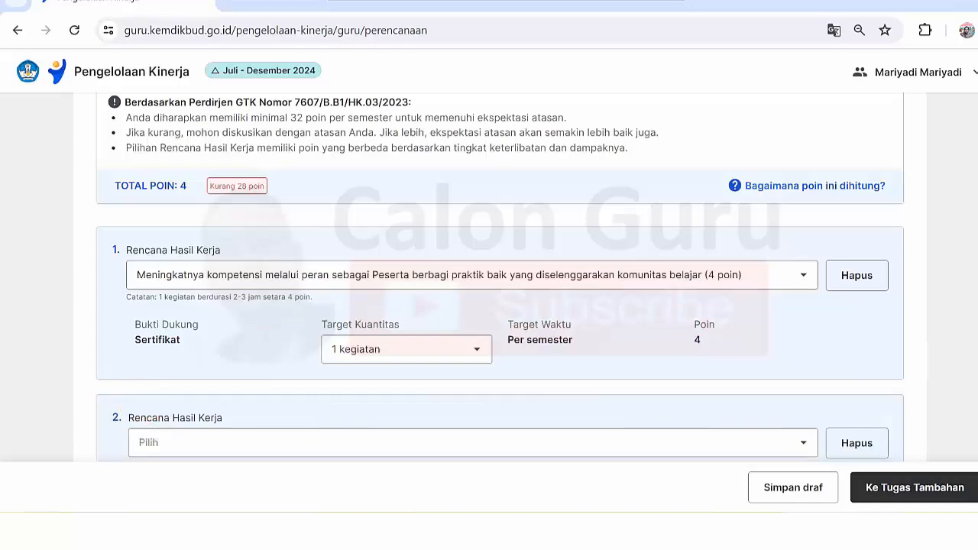
scroll(500, 277, down, 2)
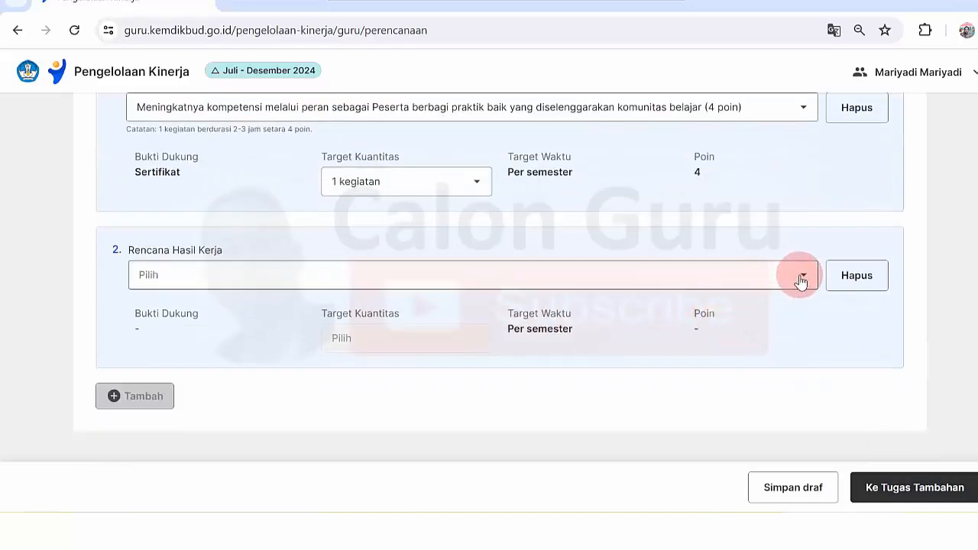
click(801, 279)
click(816, 321)
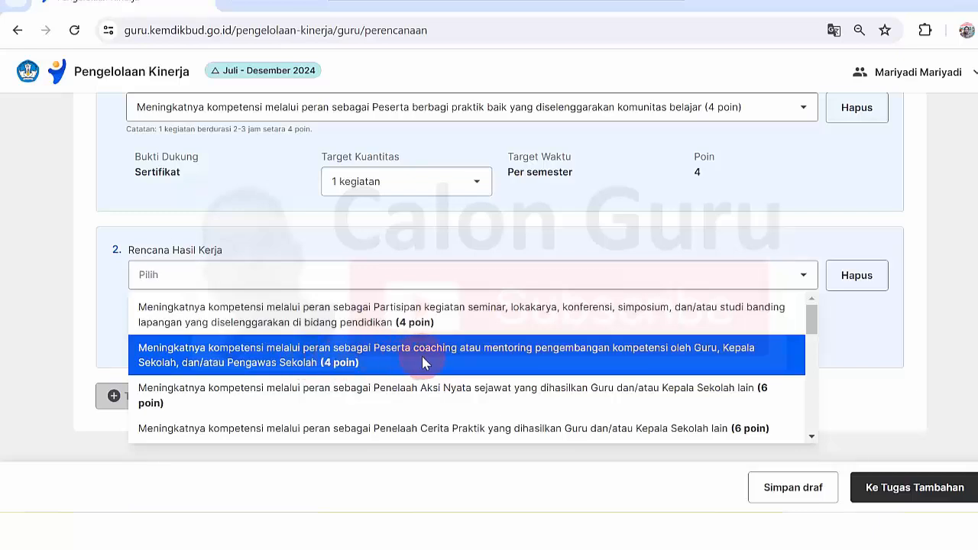
click(502, 362)
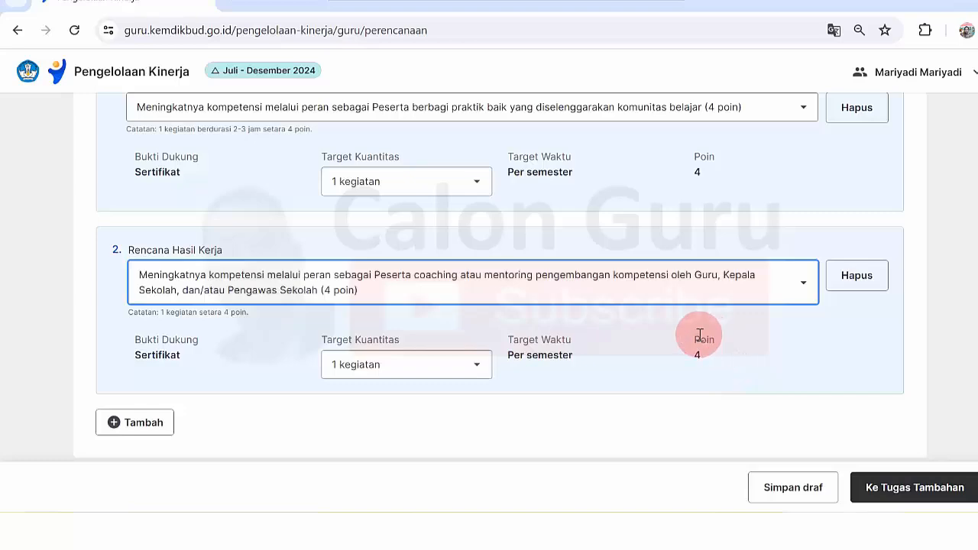
scroll(867, 393, up, 2)
scroll(500, 277, up, 3)
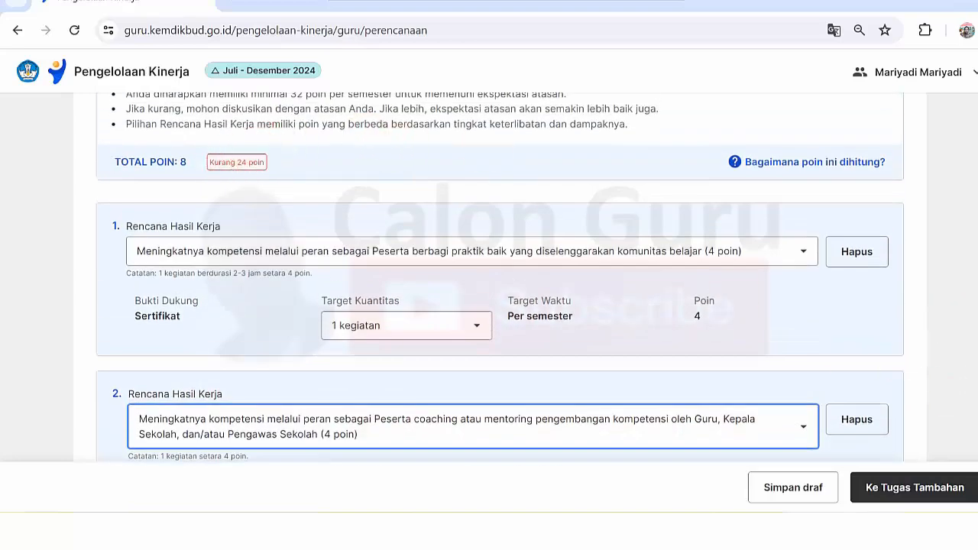
Try a Target Kuantitas of 2 kegiatan on the second work plan entry and restore 1 kegiatan.
scroll(535, 306, down, 3)
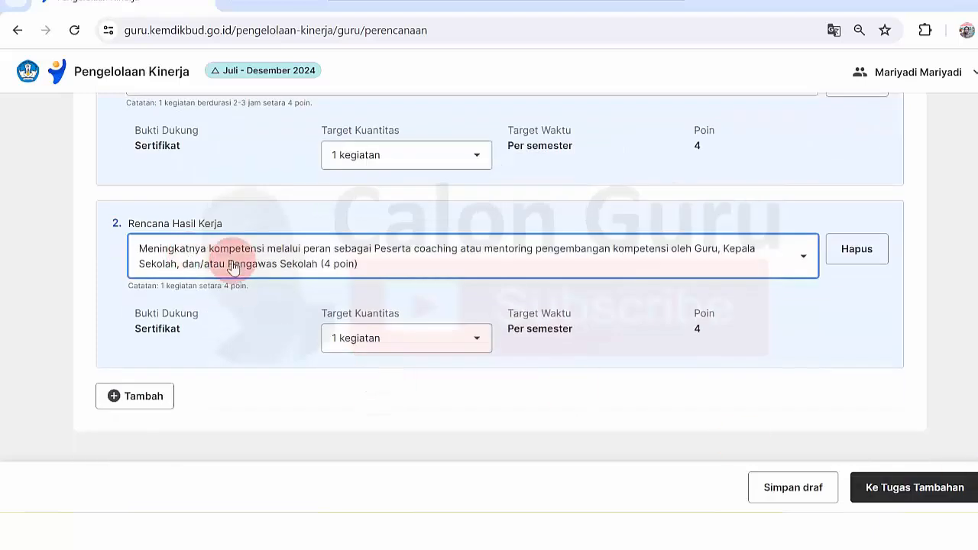
click(477, 343)
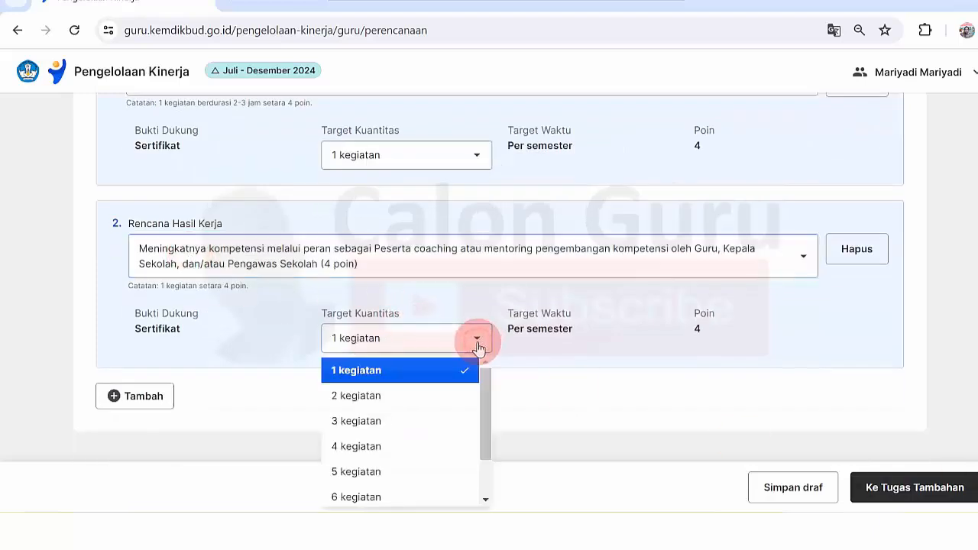
click(374, 396)
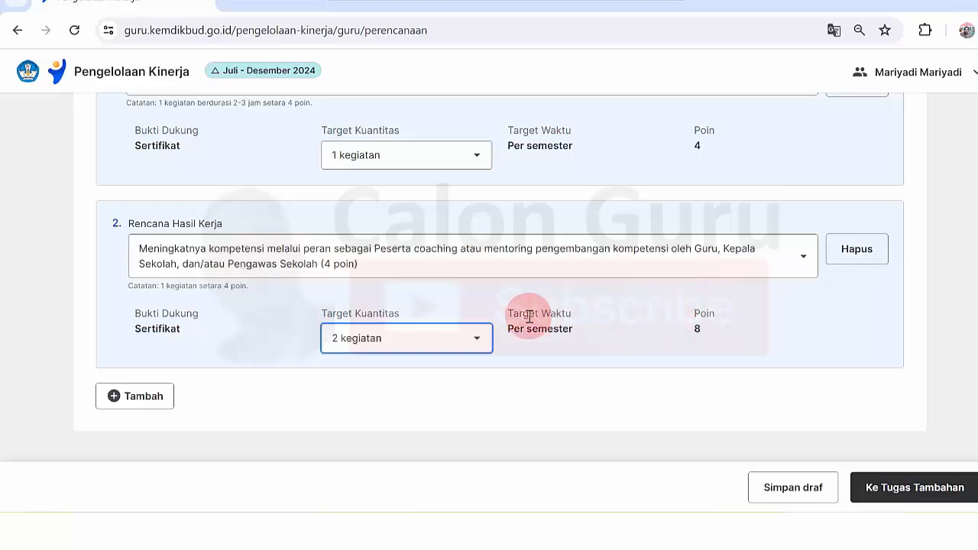
click(478, 339)
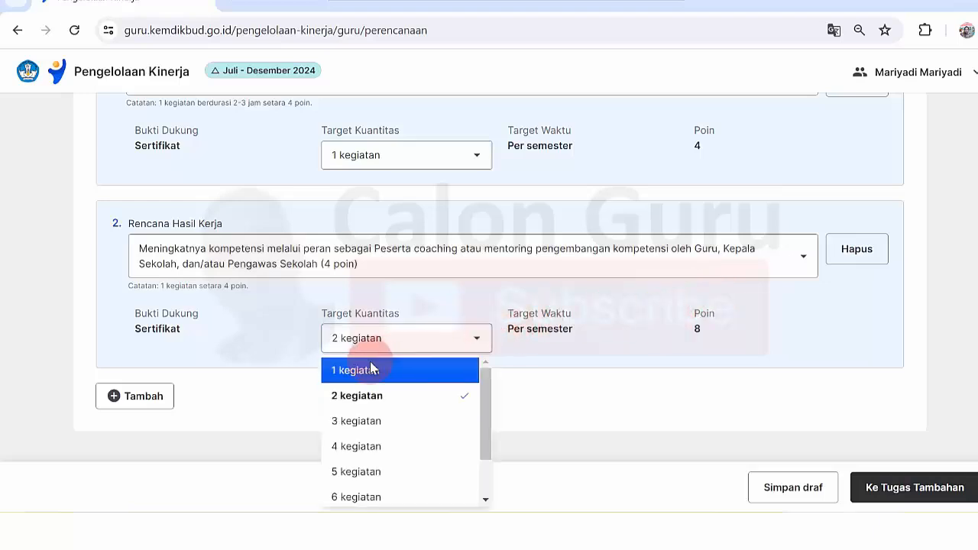
click(372, 369)
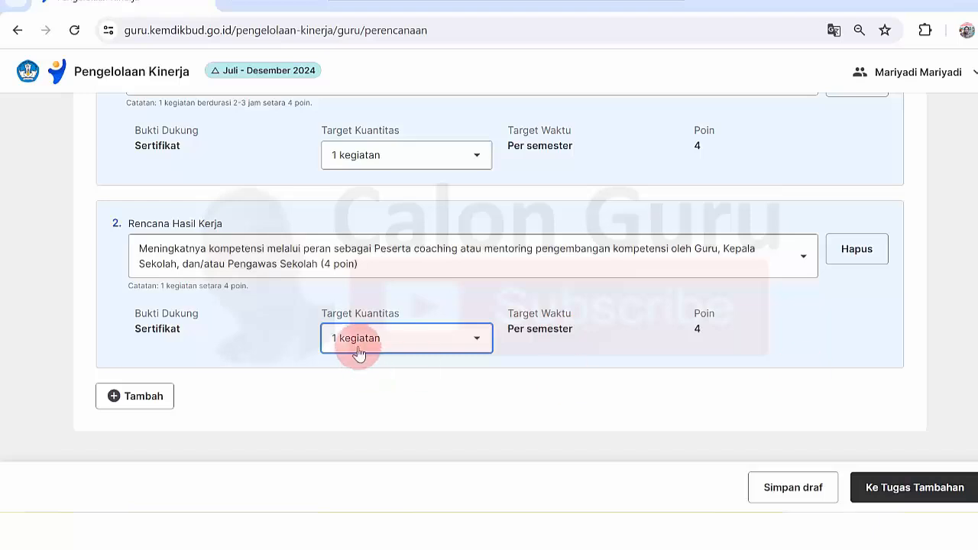
Add a third Rencana Hasil Kerja for Peserta kegiatan pelatihan atau bimbingan teknis yang memperoleh sertifikat (8 poin) and check the point total.
click(127, 401)
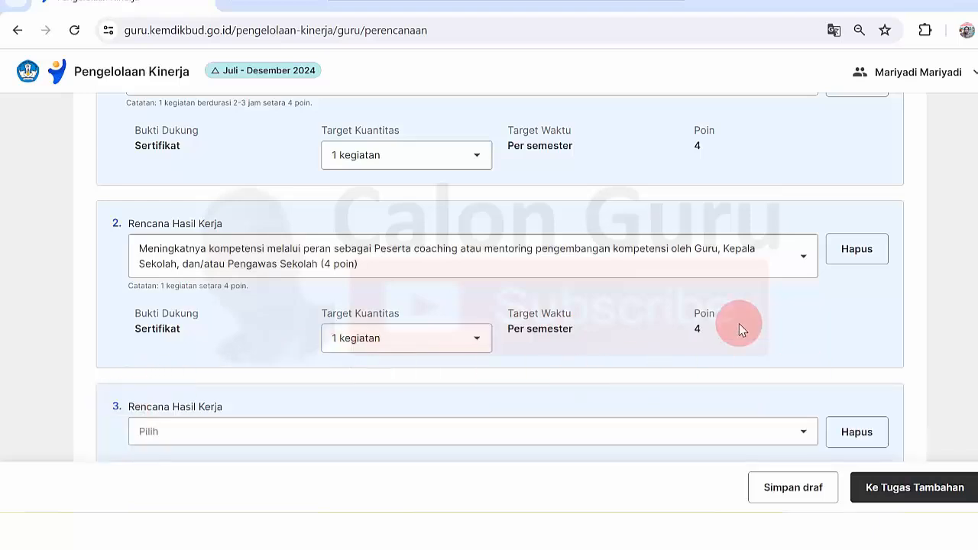
scroll(499, 277, down, 2)
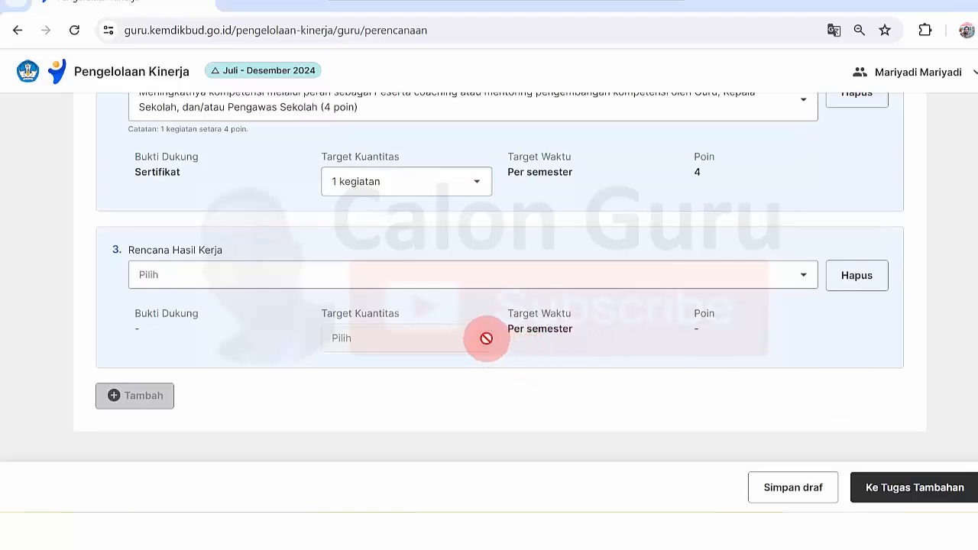
click(804, 277)
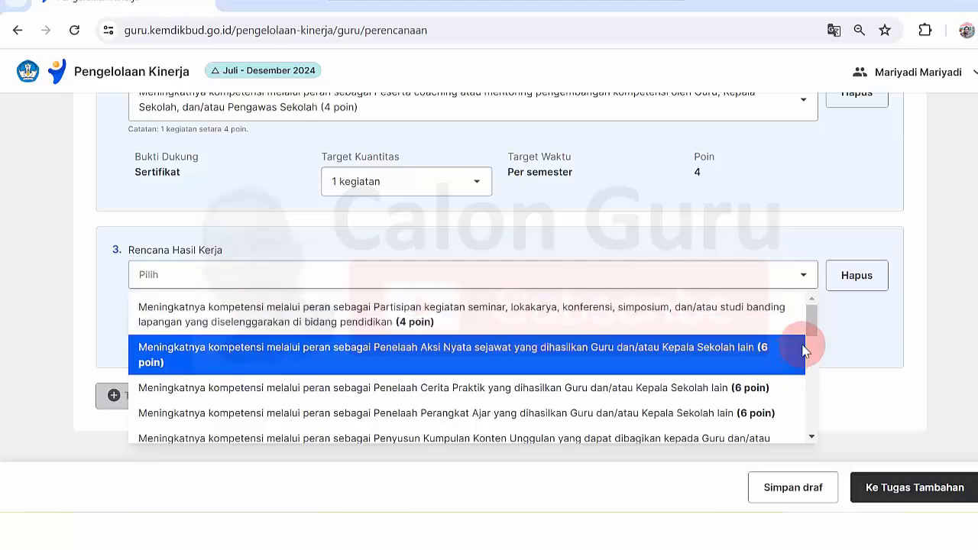
drag(813, 319, 814, 330)
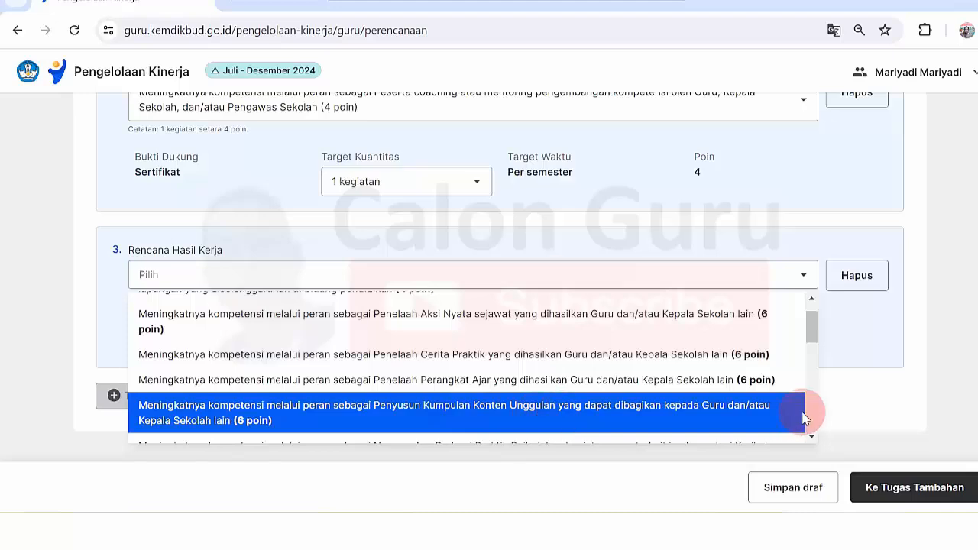
drag(815, 336, 815, 361)
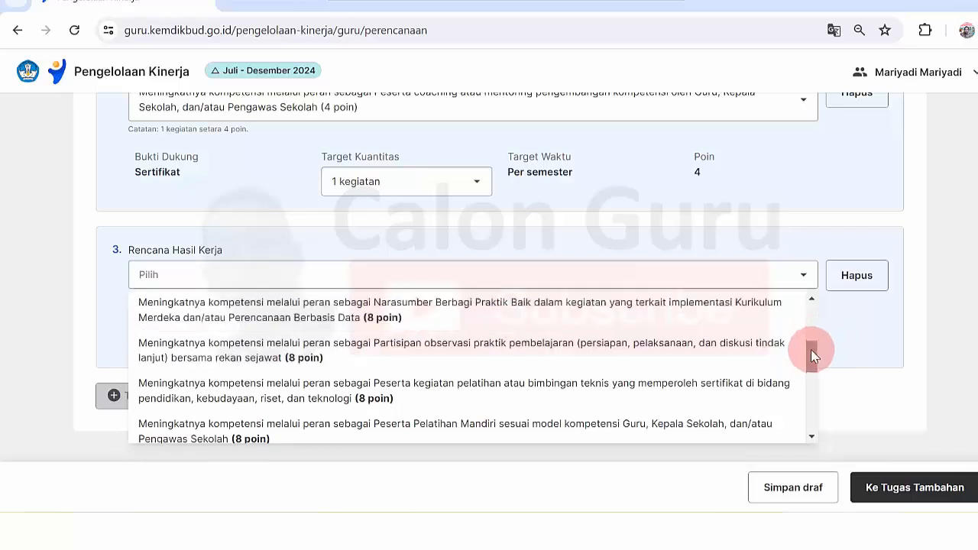
drag(811, 349, 811, 350)
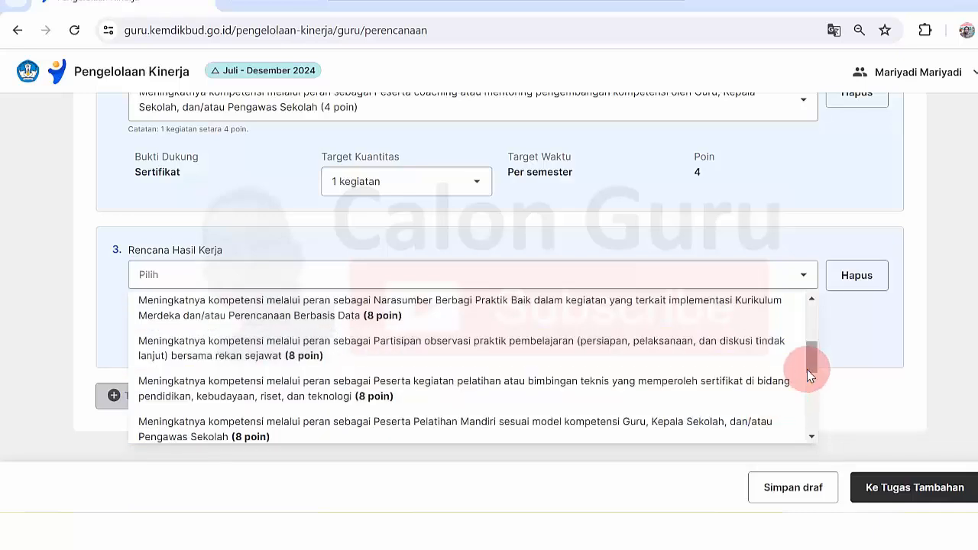
drag(814, 366, 814, 375)
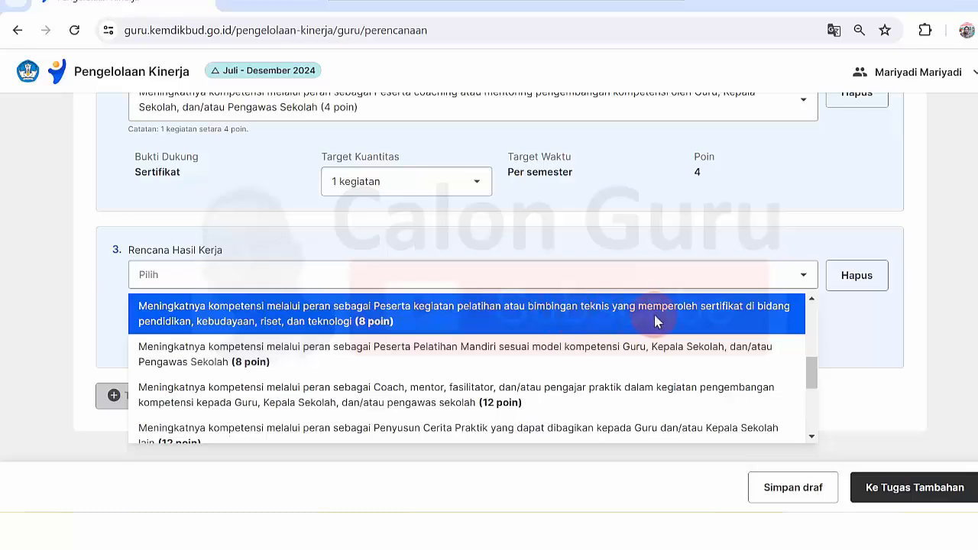
click(466, 324)
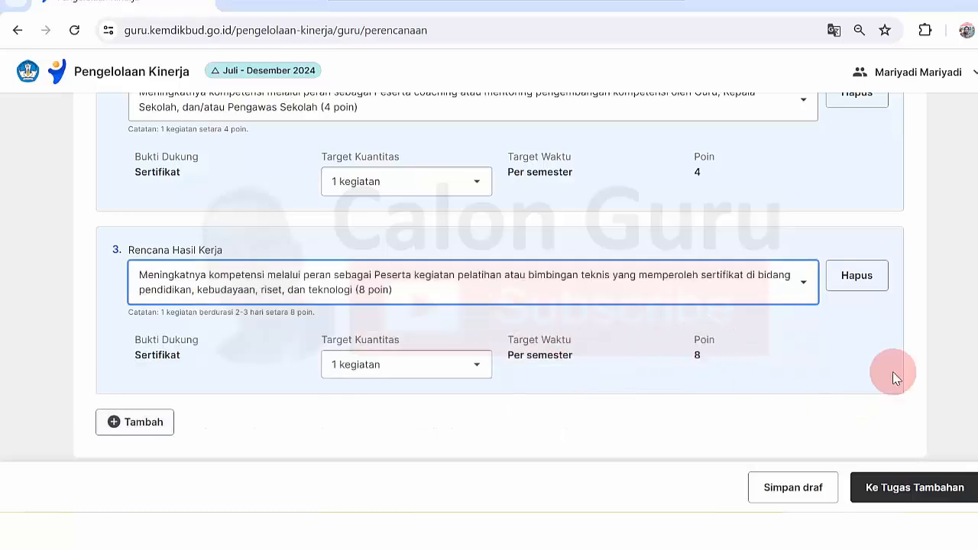
scroll(490, 276, up, 5)
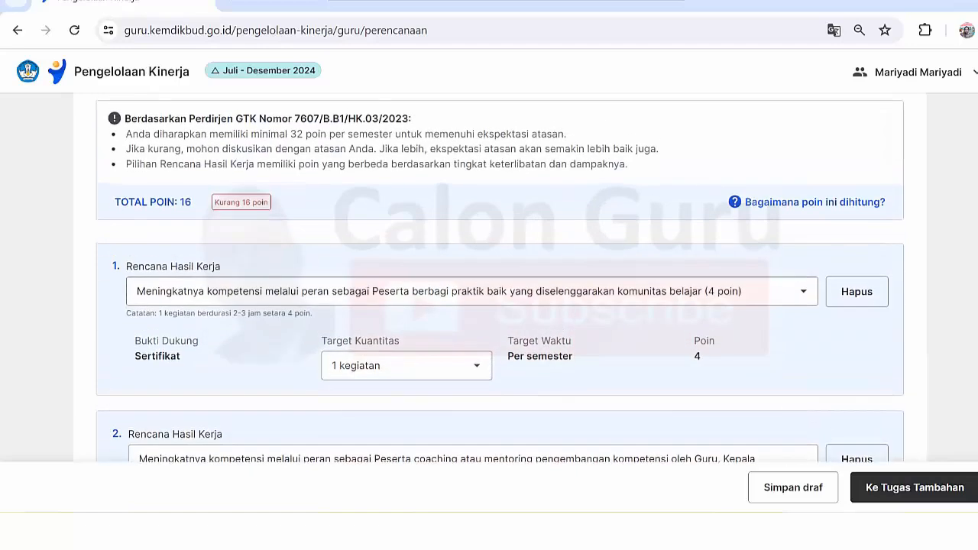
Add a fourth Rencana Hasil Kerja for Peserta program pelatihan dan pendidikan jangka pendek atau menengah, such as Pendidikan Guru Penggerak (128 poin).
scroll(490, 277, down, 5)
click(138, 396)
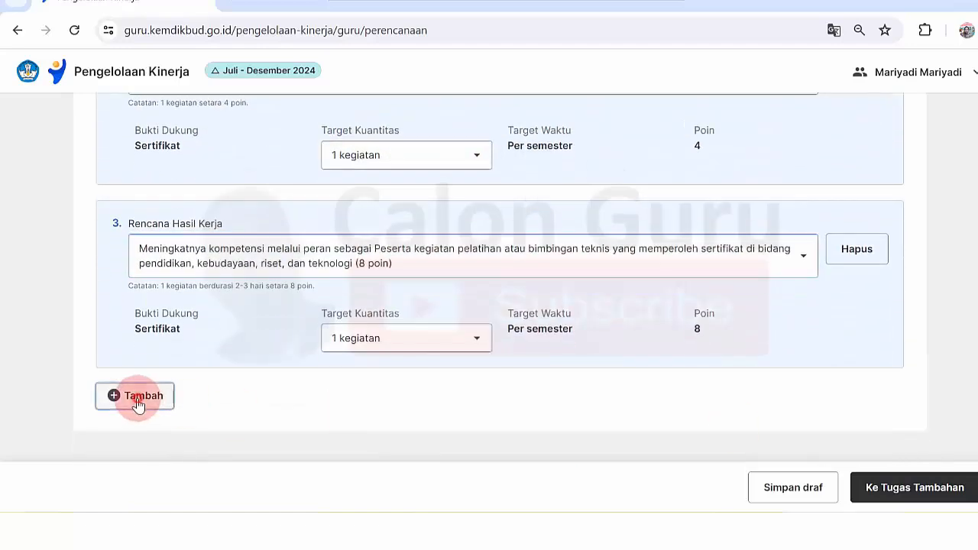
scroll(776, 377, down, 3)
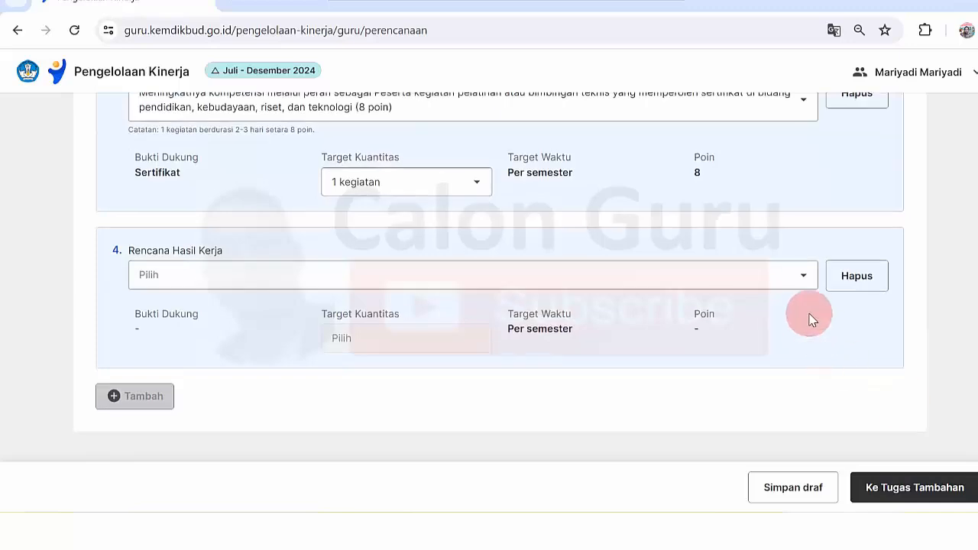
click(804, 277)
drag(809, 312, 812, 450)
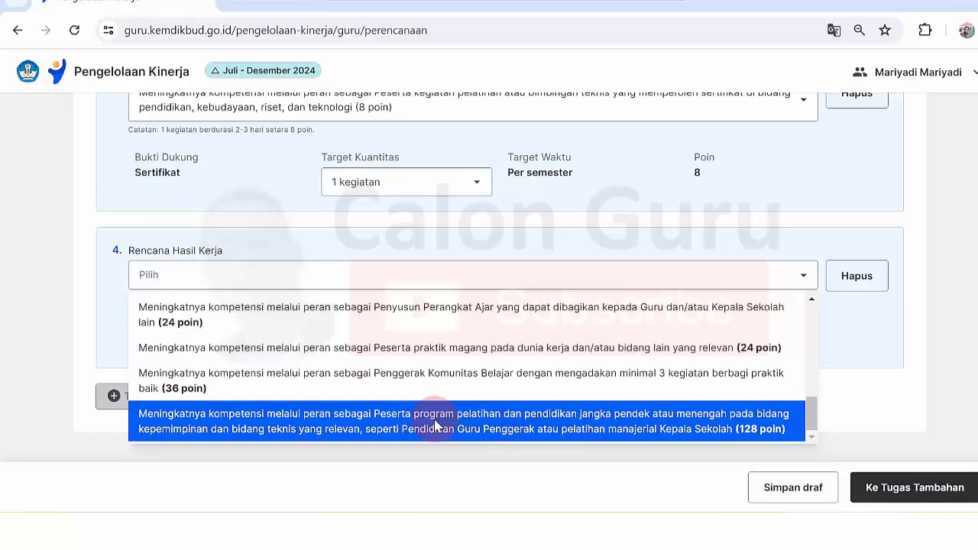
click(514, 424)
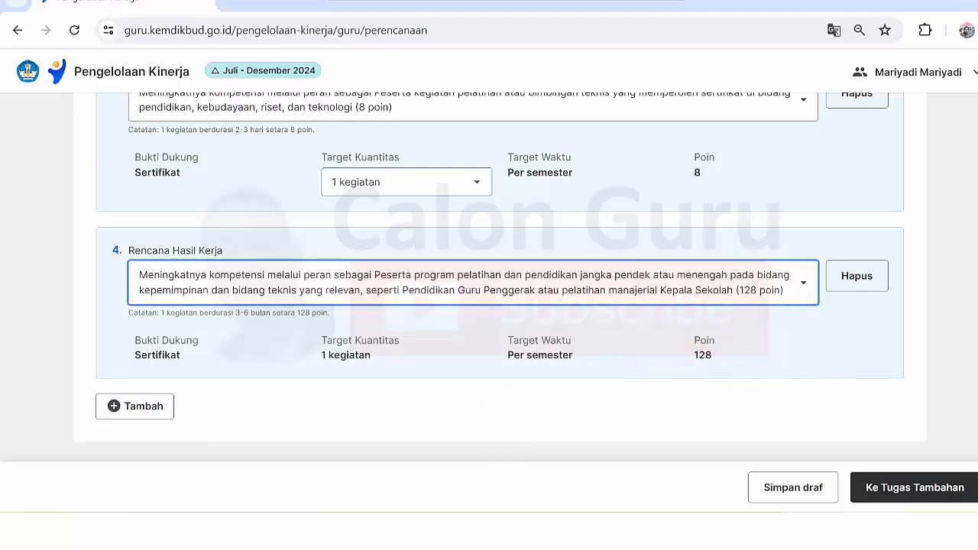
Check the competency development point total with the 128-point program included, and review the listed entries.
scroll(501, 277, up, 10)
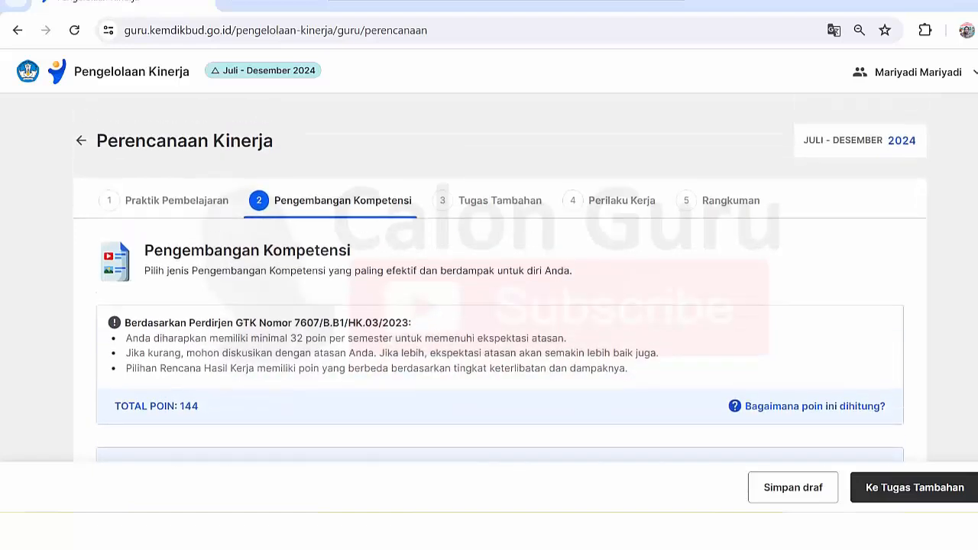
scroll(500, 277, down, 3)
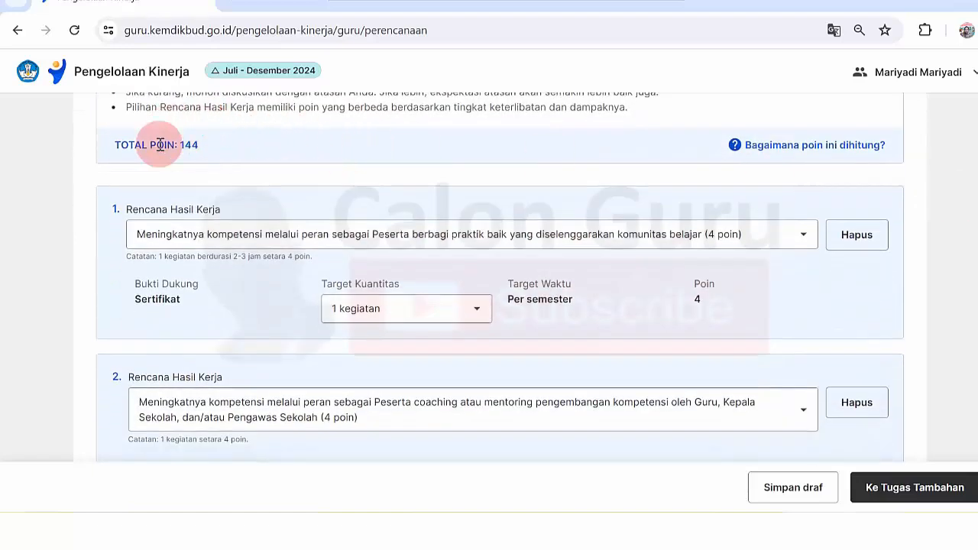
scroll(501, 276, down, 6)
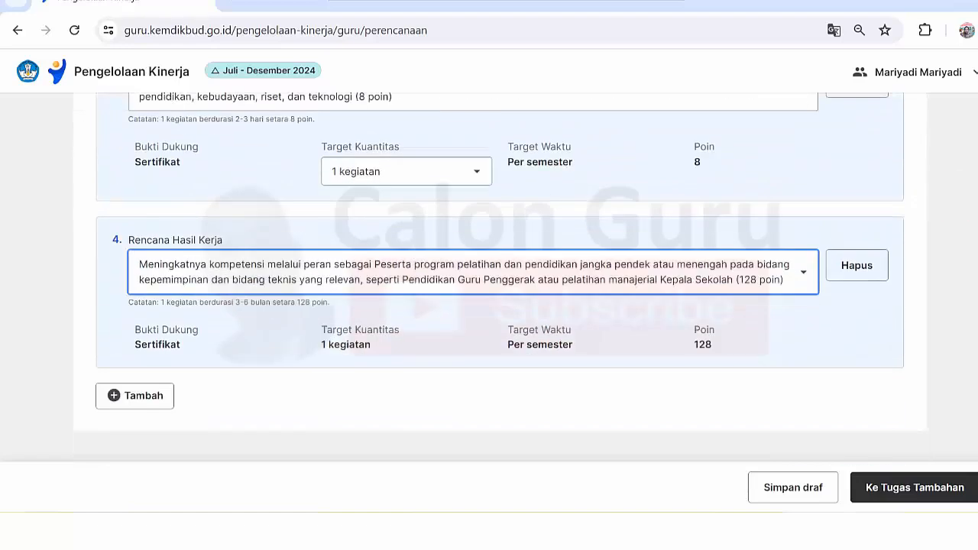
Change the fourth Rencana Hasil Kerja to Peserta Pelatihan Mandiri sesuai model kompetensi Guru, Kepala Sekolah, dan/atau Pengawas Sekolah (8 poin).
click(806, 278)
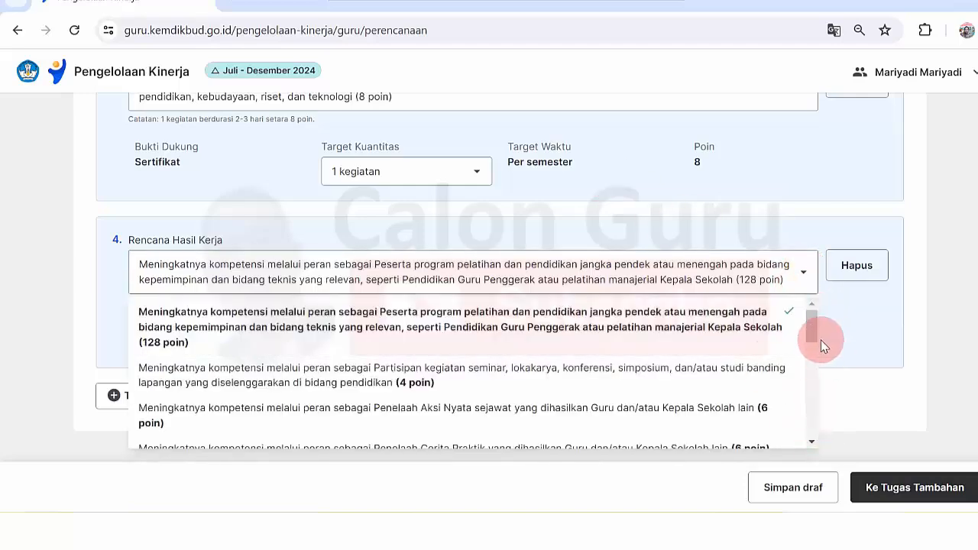
drag(812, 321, 809, 464)
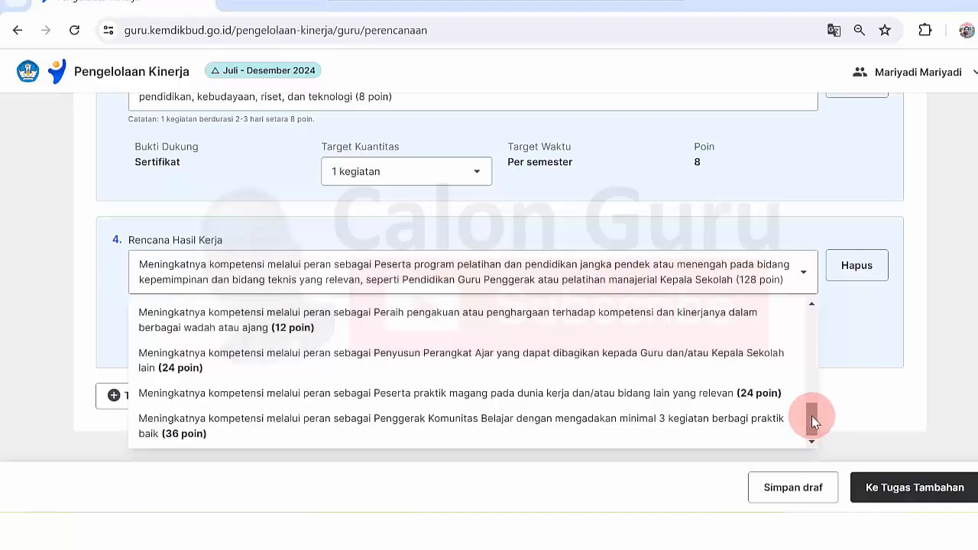
drag(813, 423, 812, 400)
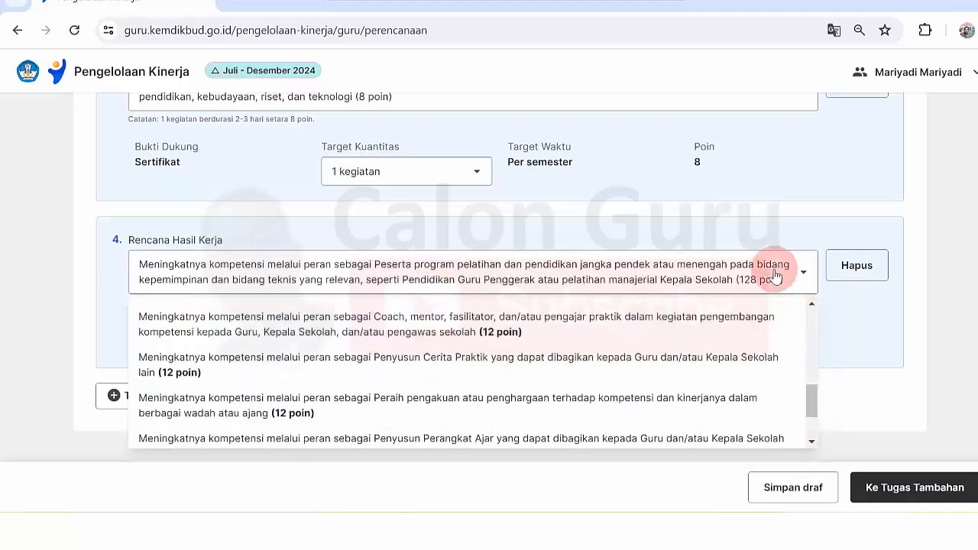
scroll(762, 344, up, 1)
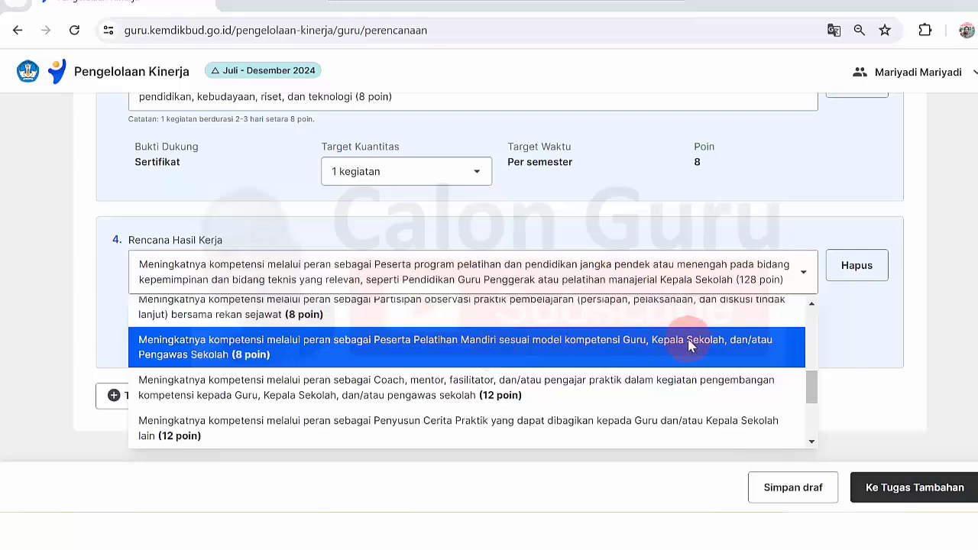
scroll(810, 386, up, 1)
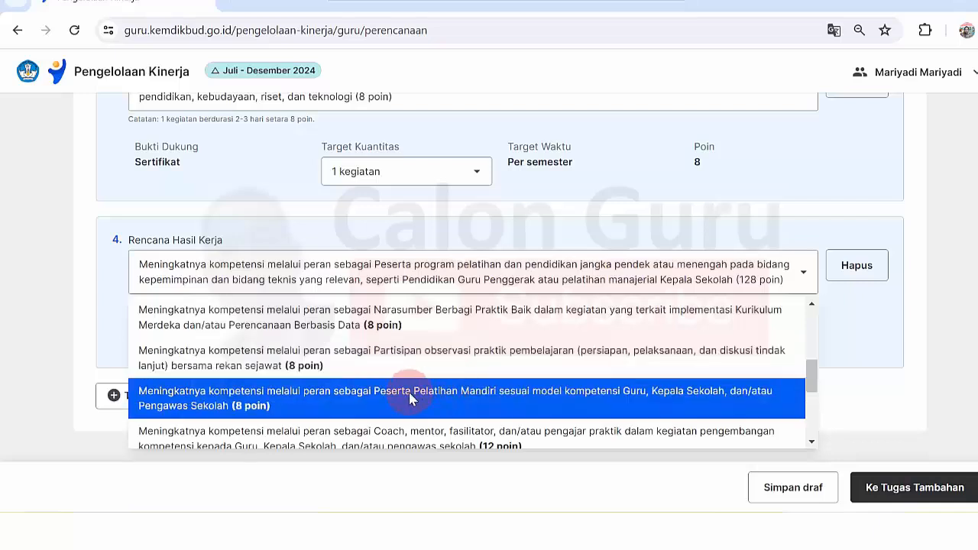
click(411, 398)
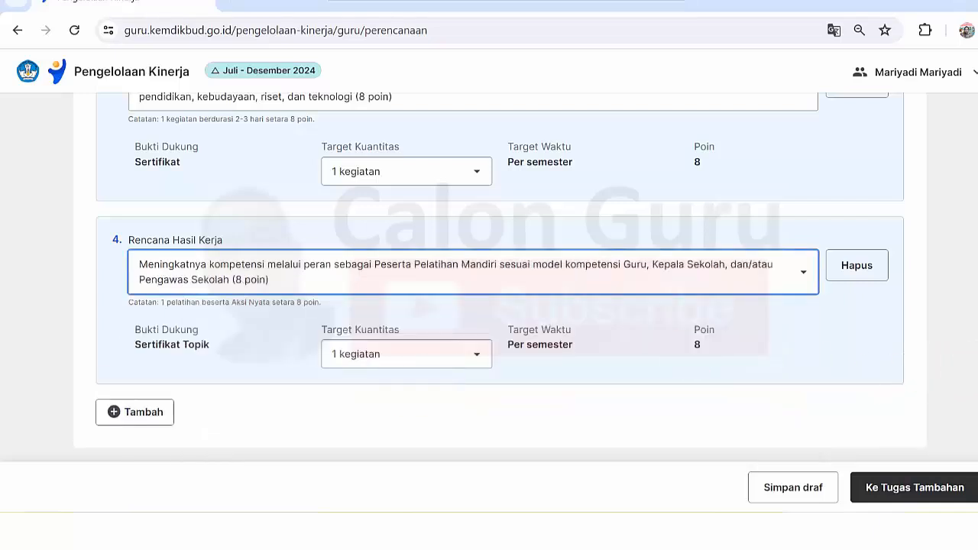
Compare the point total with the 32-point minimum and review the four competency development entries.
scroll(500, 277, up, 5)
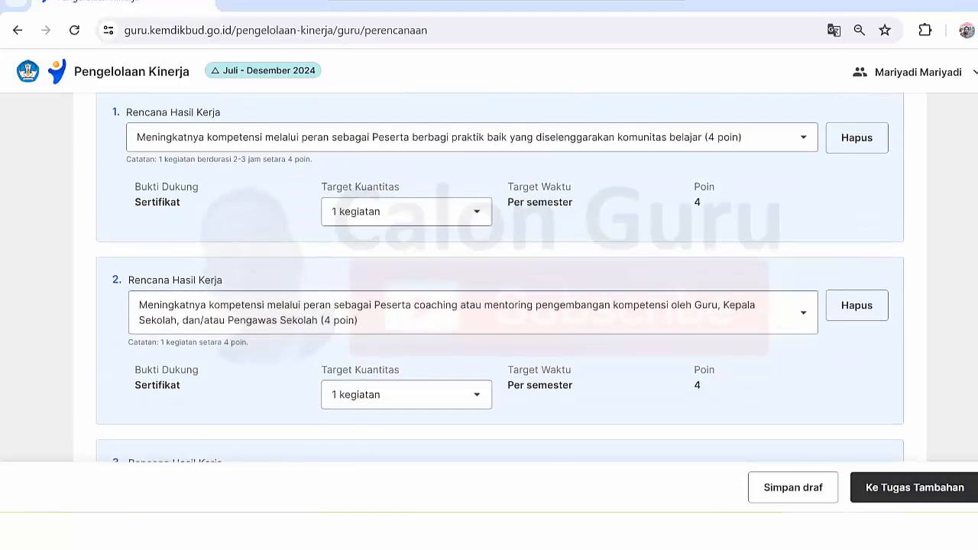
scroll(499, 276, down, 3)
scroll(500, 276, up, 2)
scroll(500, 276, up, 5)
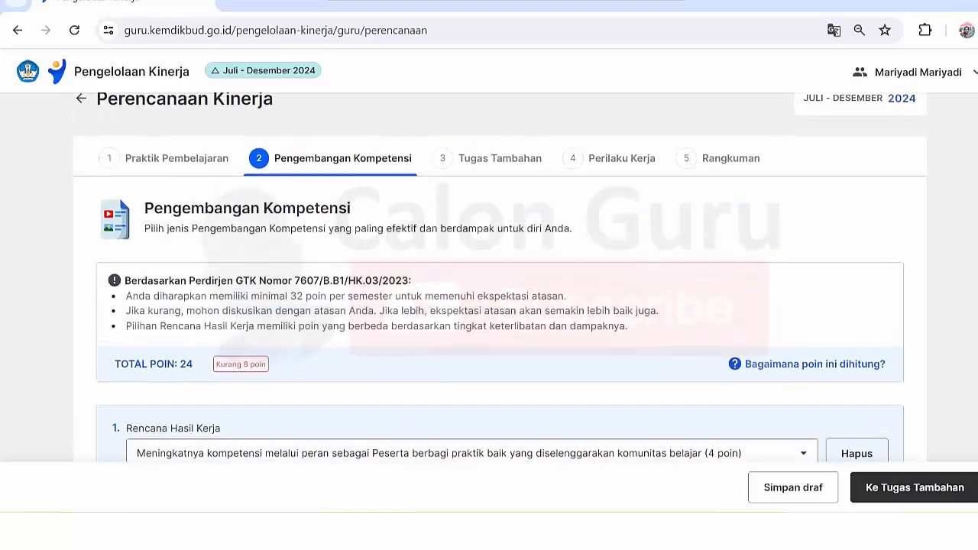
scroll(500, 277, down, 3)
scroll(500, 277, up, 1)
scroll(500, 277, down, 4)
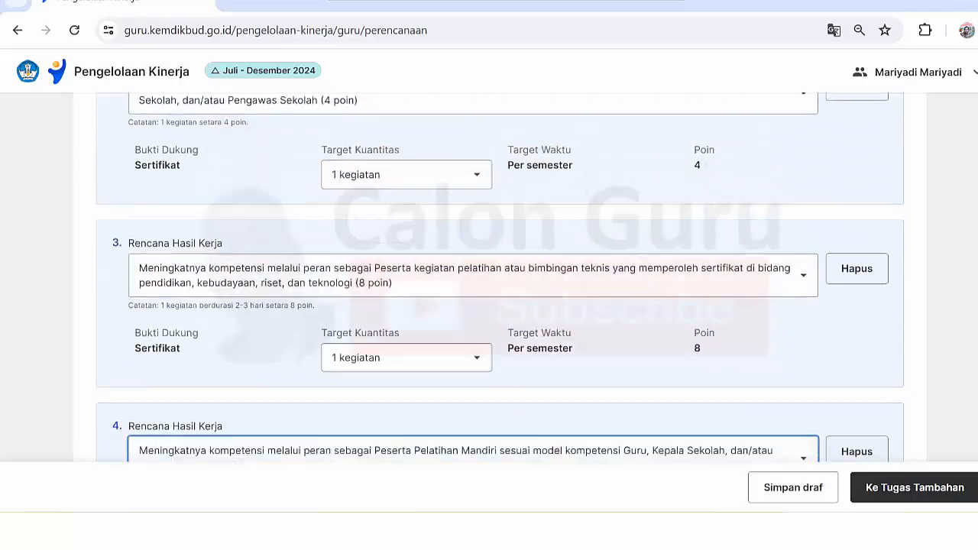
scroll(500, 277, up, 6)
Add a fifth Rencana Hasil Kerja for Partisipan observasi praktik pembelajaran bersama rekan sejawat (8 poin).
scroll(500, 276, down, 7)
scroll(500, 277, down, 3)
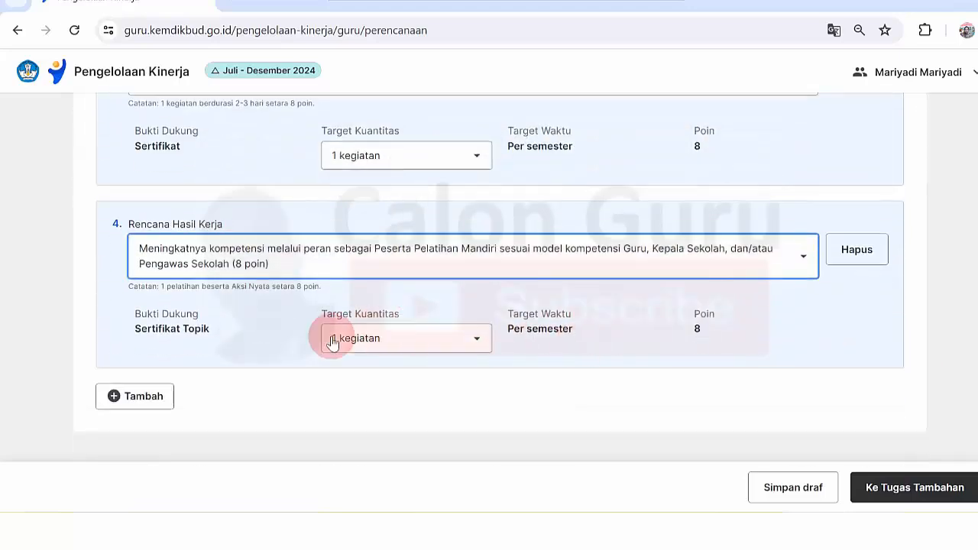
click(155, 399)
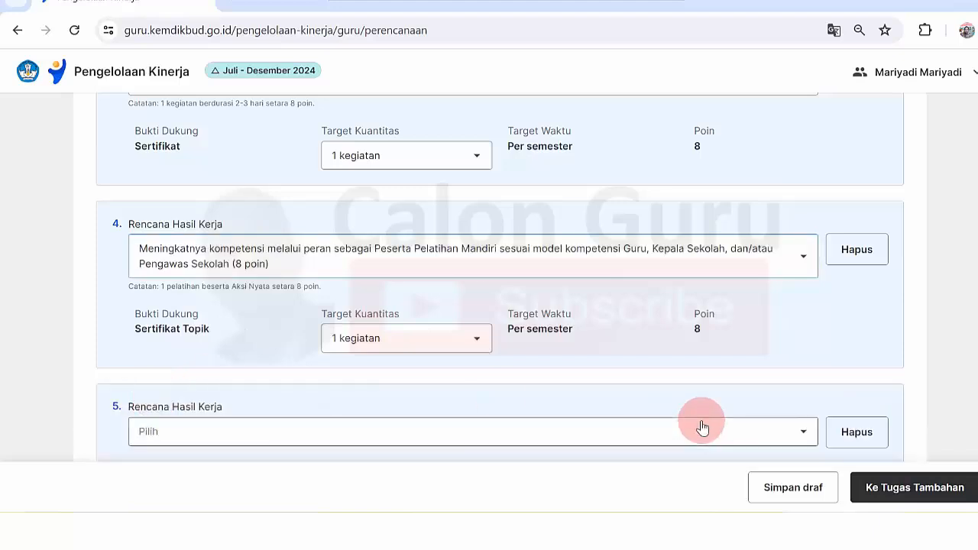
scroll(500, 277, down, 1)
scroll(846, 270, down, 2)
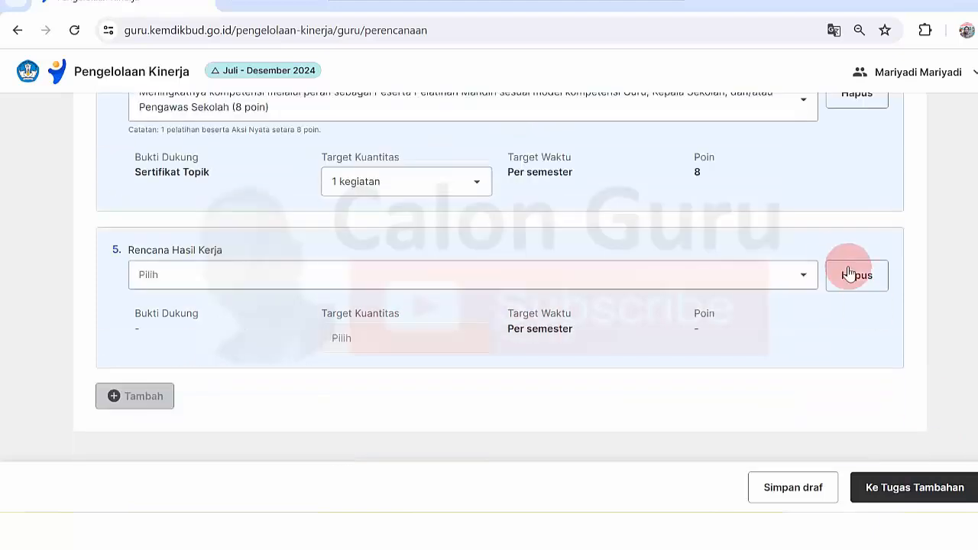
click(803, 275)
drag(810, 318, 808, 369)
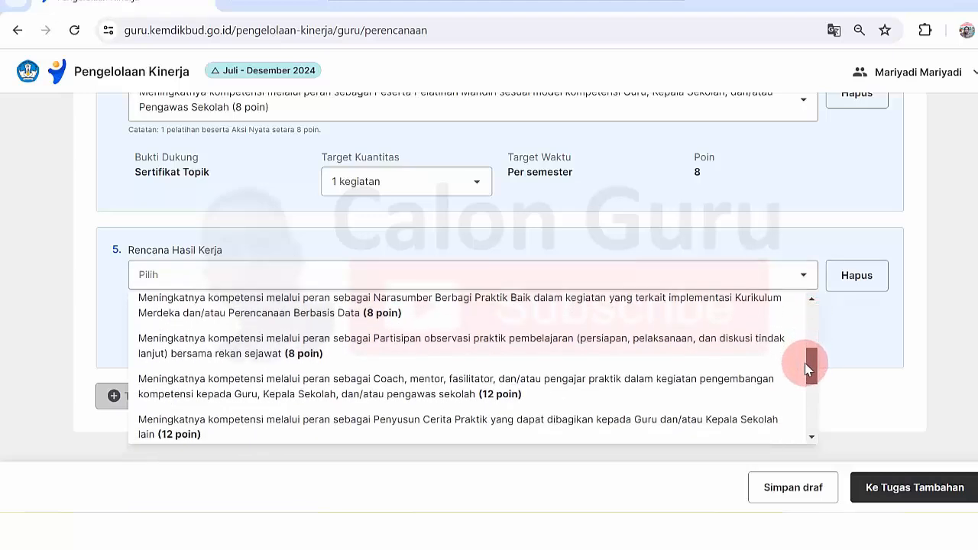
drag(808, 370, 809, 391)
drag(808, 392, 807, 396)
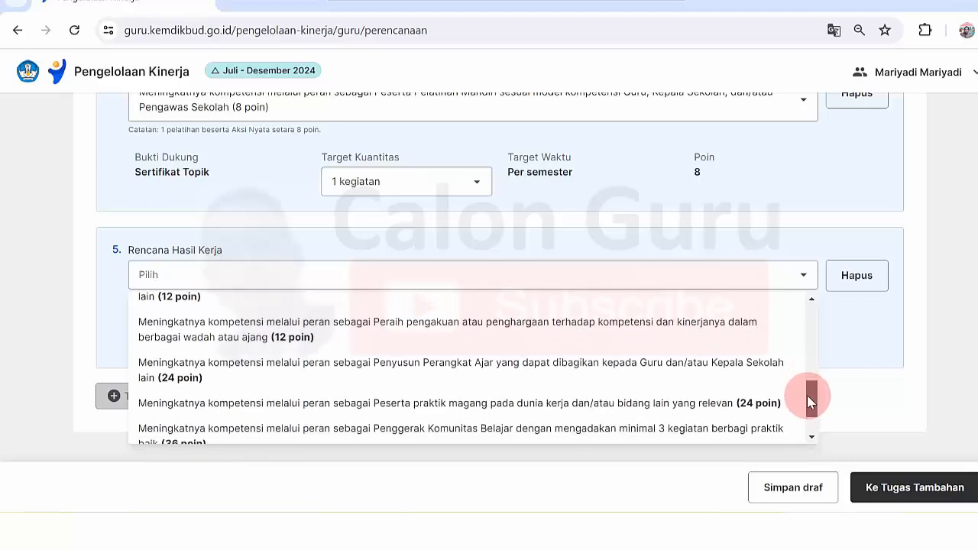
drag(807, 395, 812, 307)
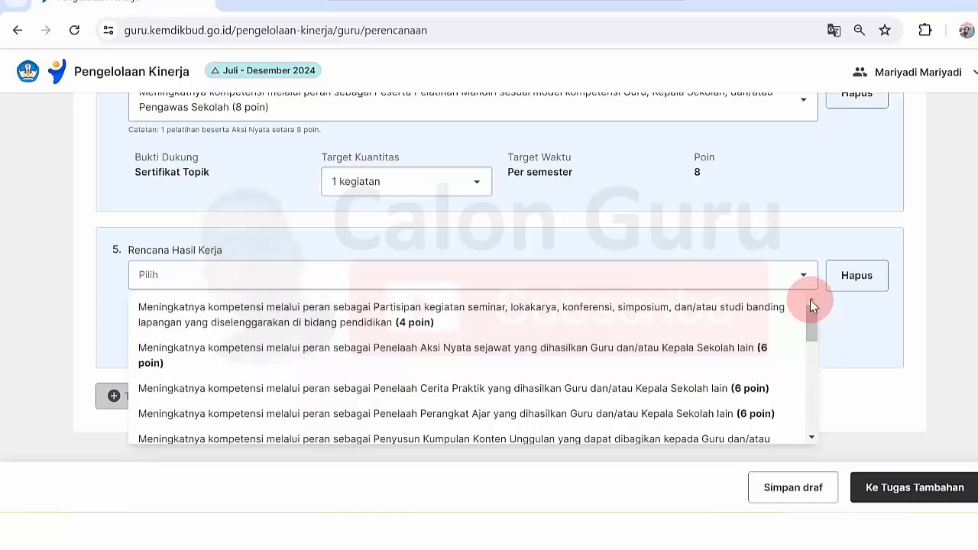
scroll(298, 337, down, 3)
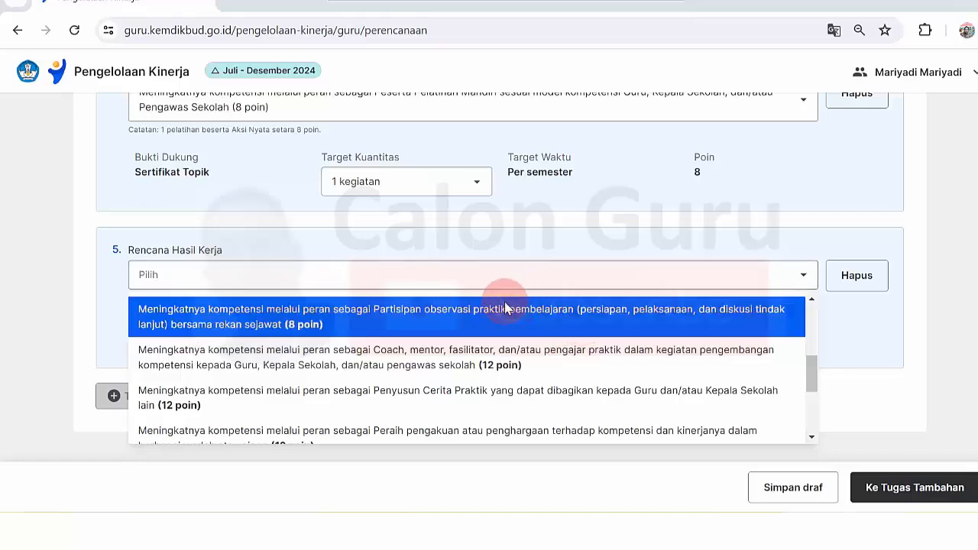
click(427, 320)
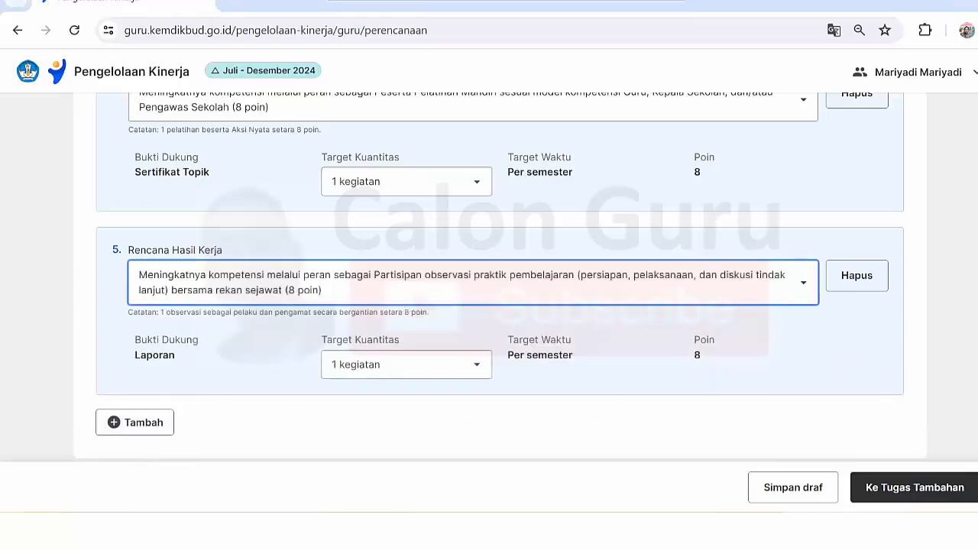
Check the point total against the required minimum with all five competency development entries included.
scroll(500, 275, up, 10)
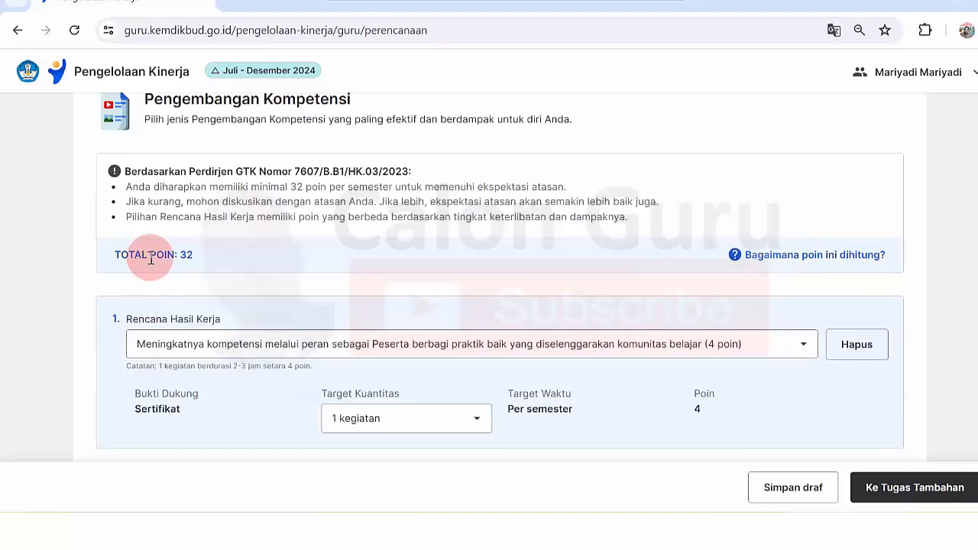
drag(191, 255, 152, 255)
scroll(939, 224, down, 5)
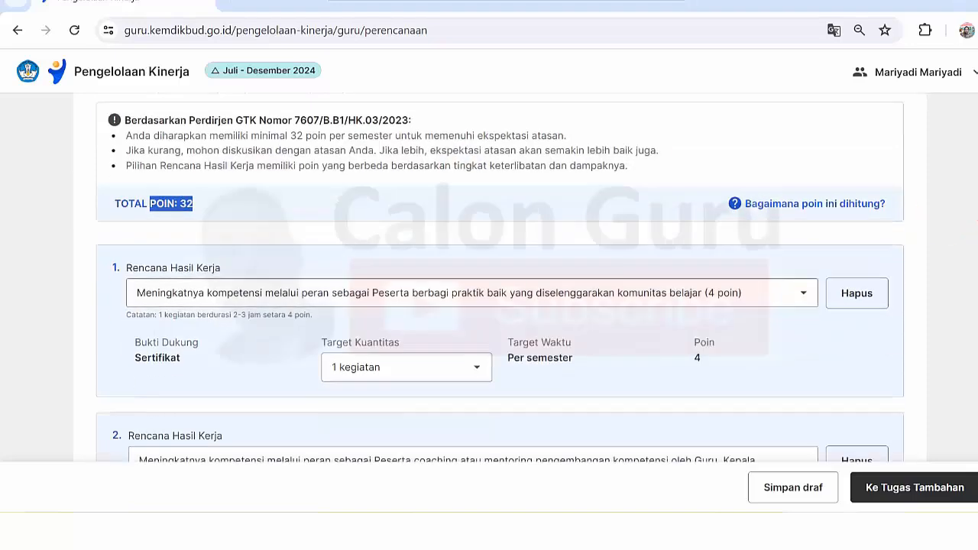
scroll(500, 275, down, 5)
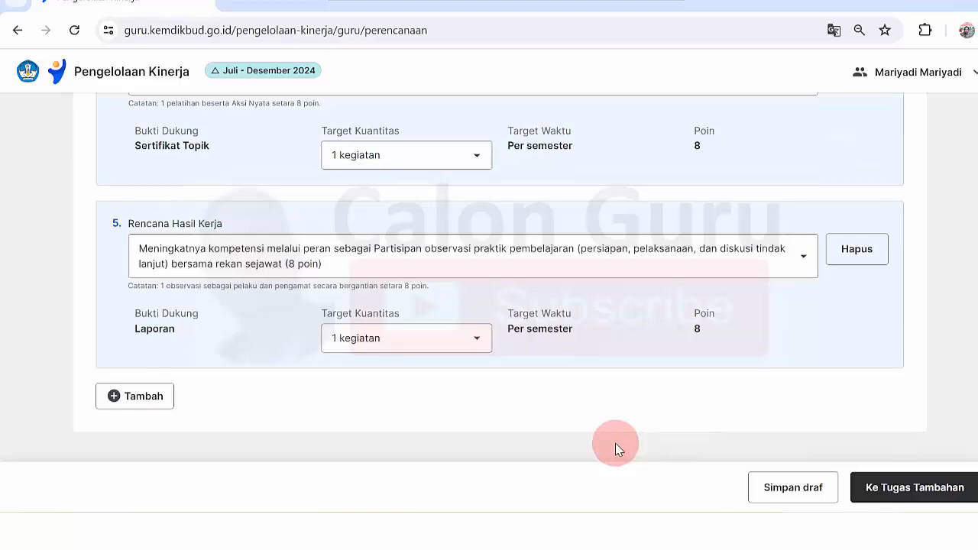
Continue to the optional Tugas Tambahan section and read its guidance on additional duties.
click(891, 488)
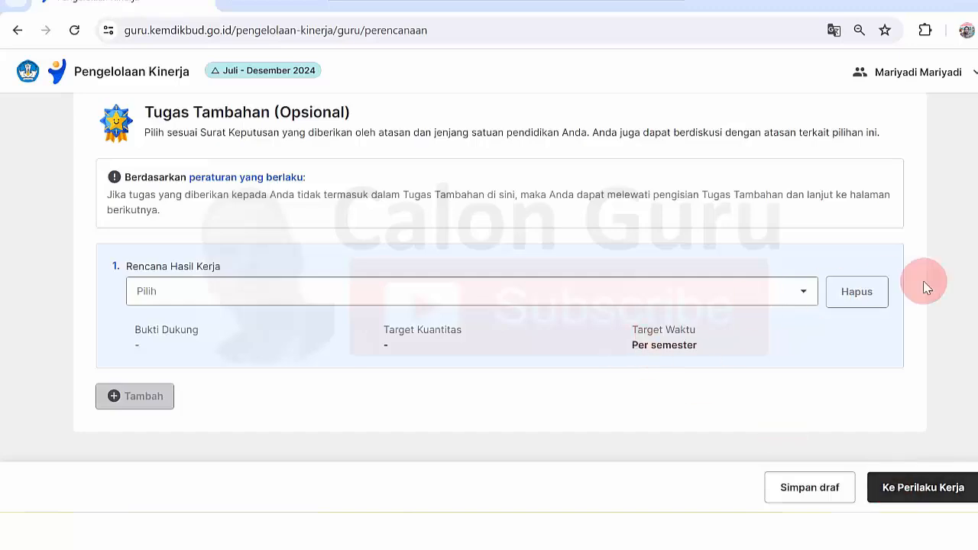
scroll(500, 282, up, 2)
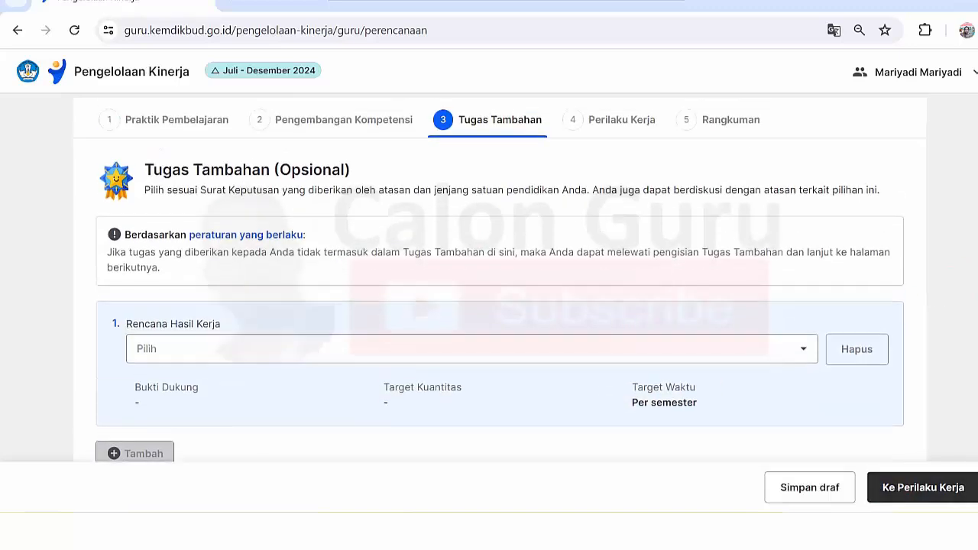
scroll(500, 306, down, 2)
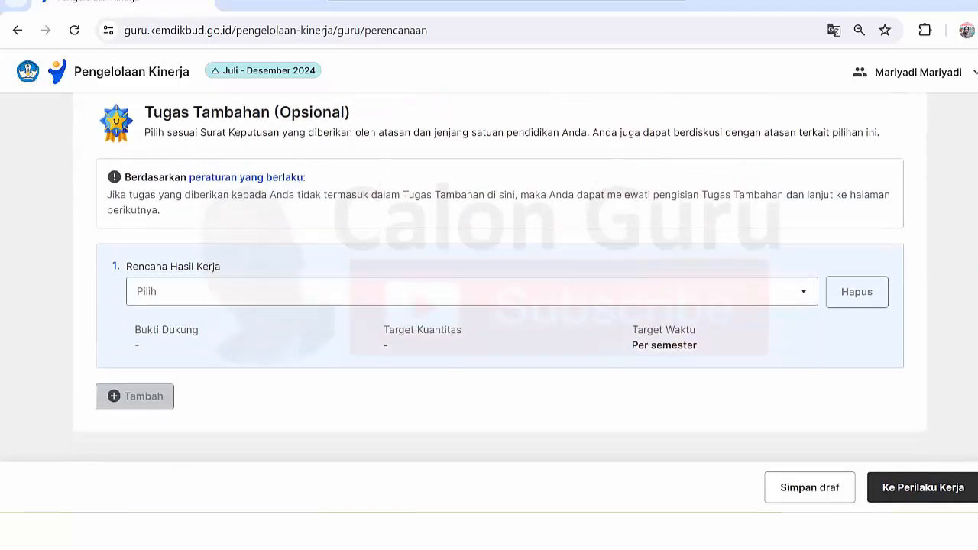
scroll(500, 306, up, 2)
scroll(500, 306, down, 2)
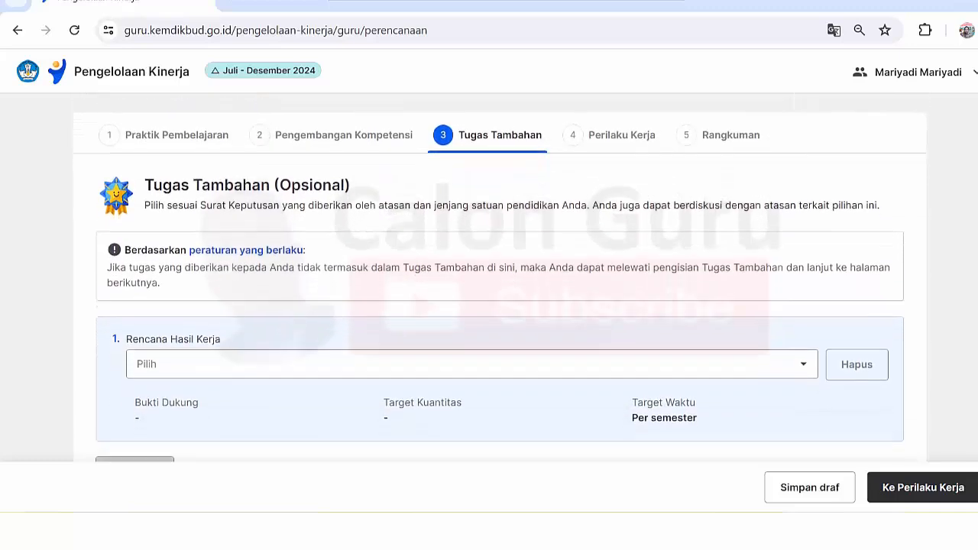
scroll(500, 306, up, 2)
scroll(500, 306, down, 2)
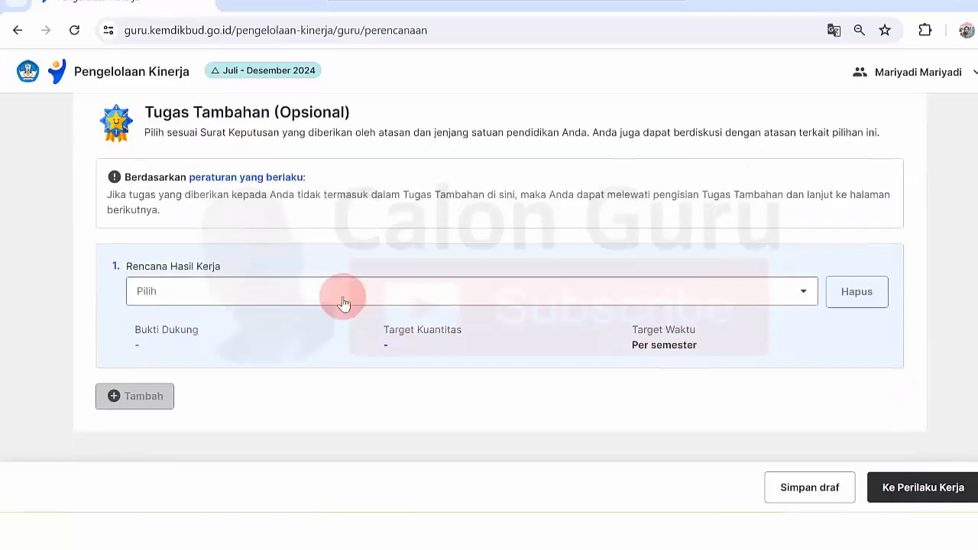
Set the first Tugas Tambahan Rencana Hasil Kerja to the Semua jenjang option for Pembina Ekstrakurikuler.
click(770, 298)
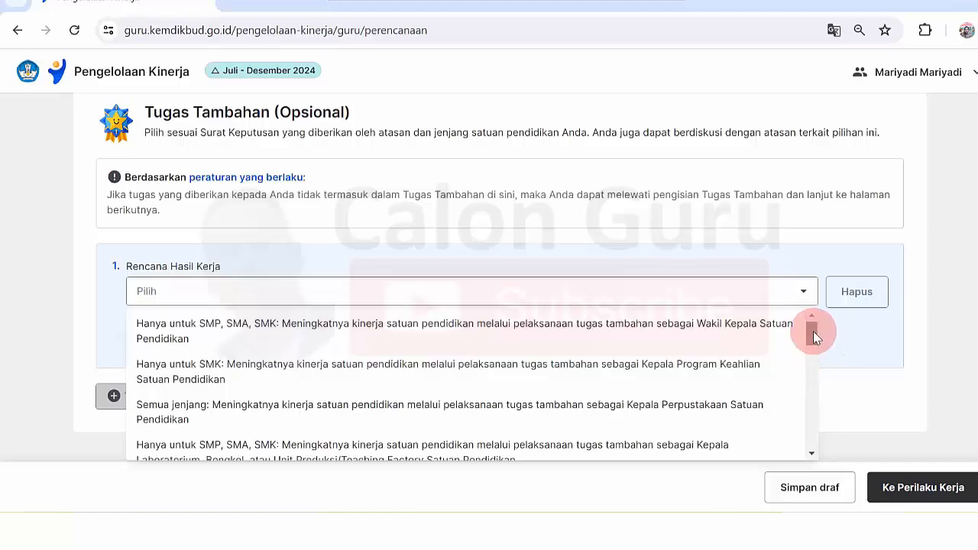
drag(813, 332, 813, 345)
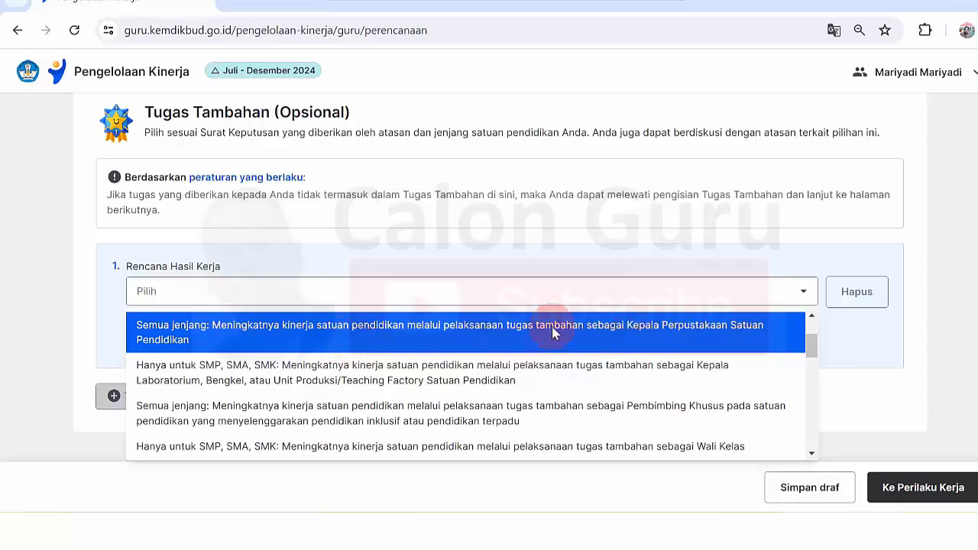
drag(811, 343, 813, 357)
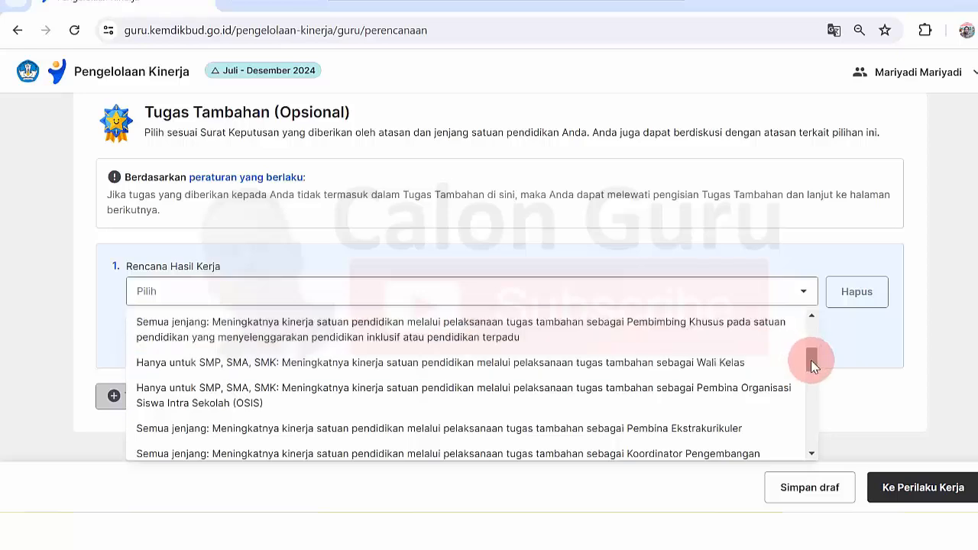
drag(811, 360, 812, 377)
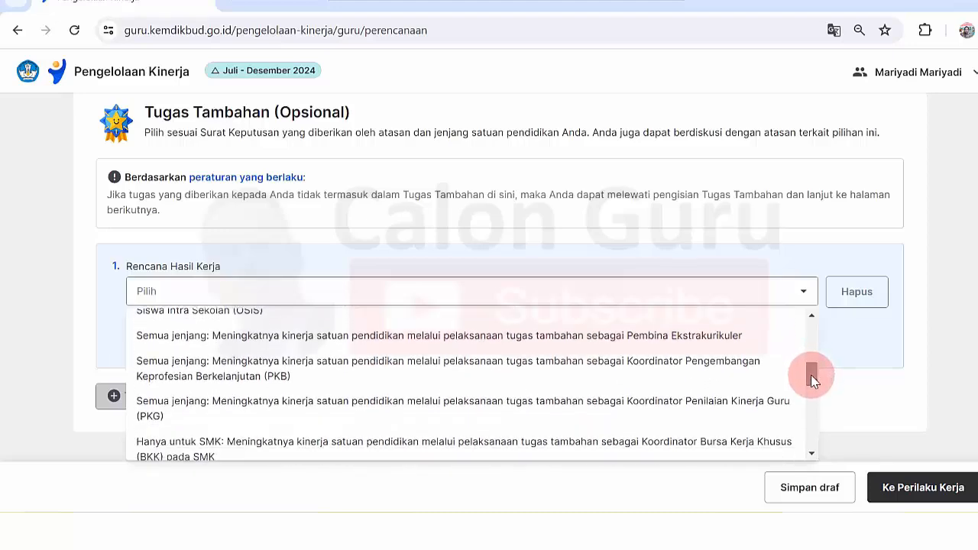
click(439, 339)
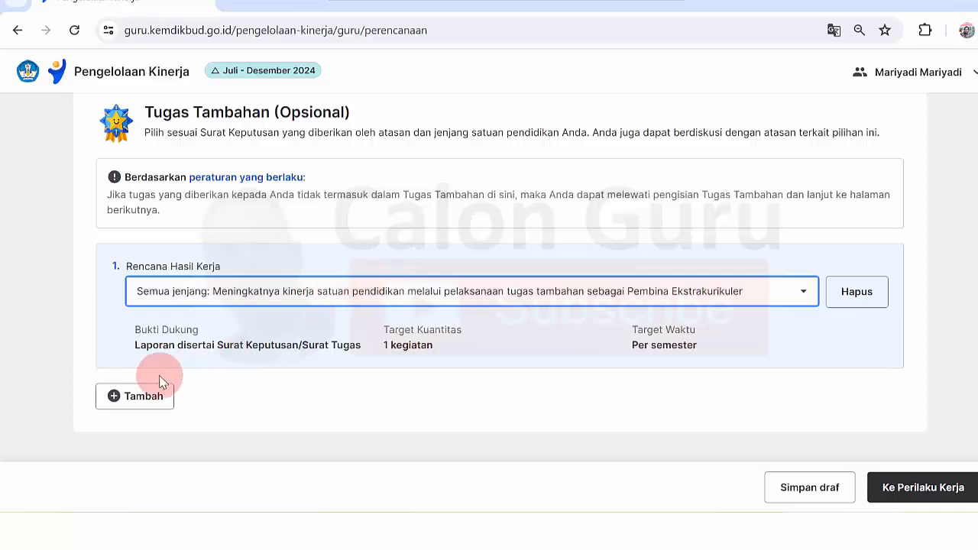
Add a second Tugas Tambahan Rencana Hasil Kerja using the Semua jenjang option for Bendahara Sekolah/Pengelola Bantuan Operasional Sekolah (BOS).
click(127, 396)
scroll(831, 334, down, 2)
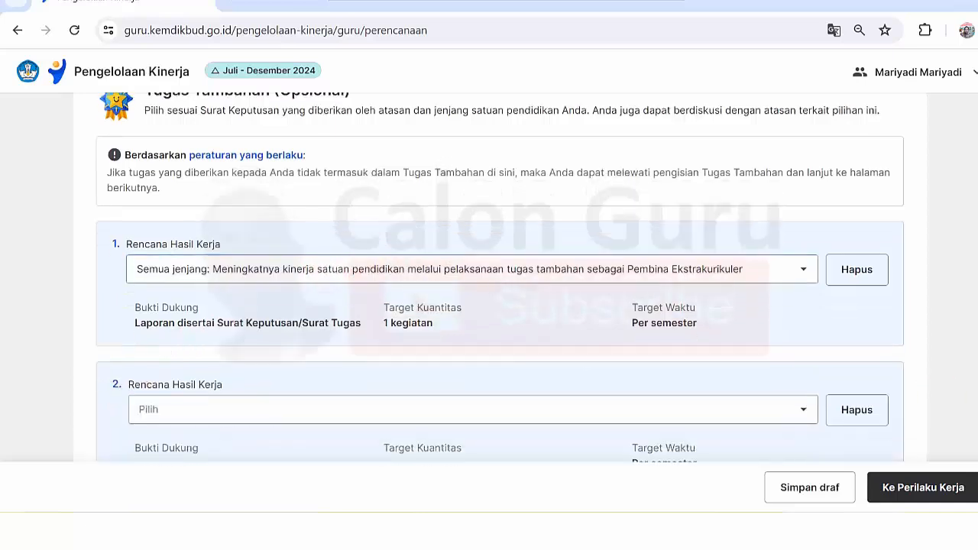
click(803, 299)
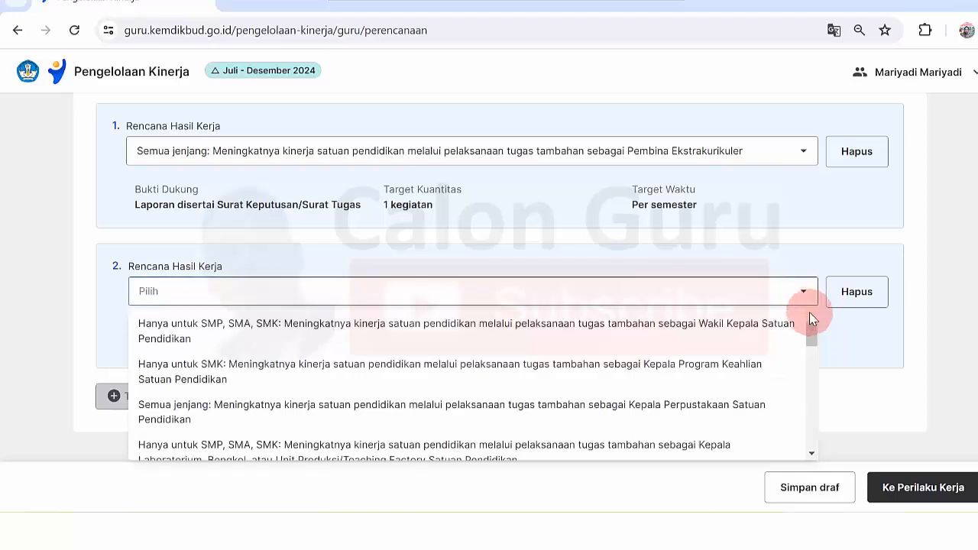
drag(811, 329, 812, 384)
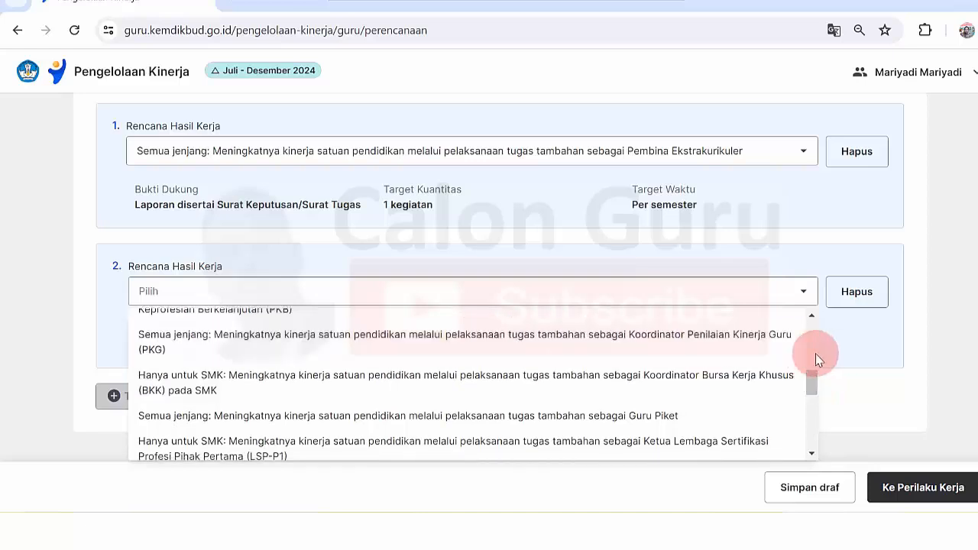
drag(811, 373, 813, 444)
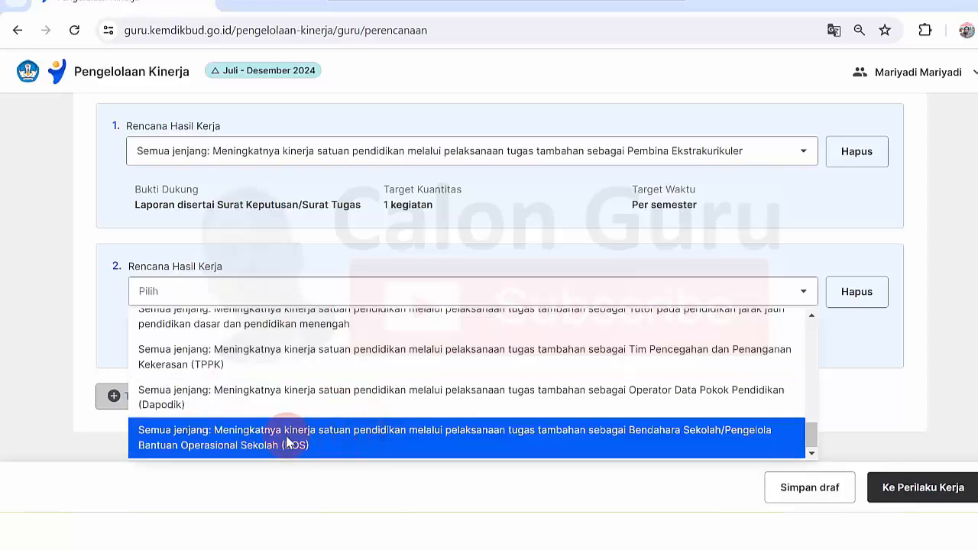
click(358, 440)
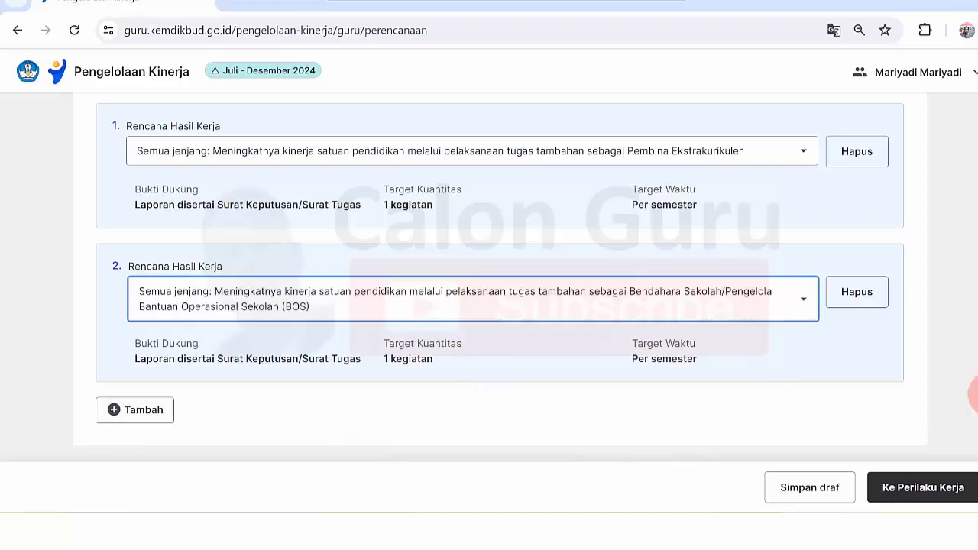
Add a third Tugas Tambahan Rencana Hasil Kerja and review the additional duties offered for it without choosing one.
scroll(977, 398, down, 1)
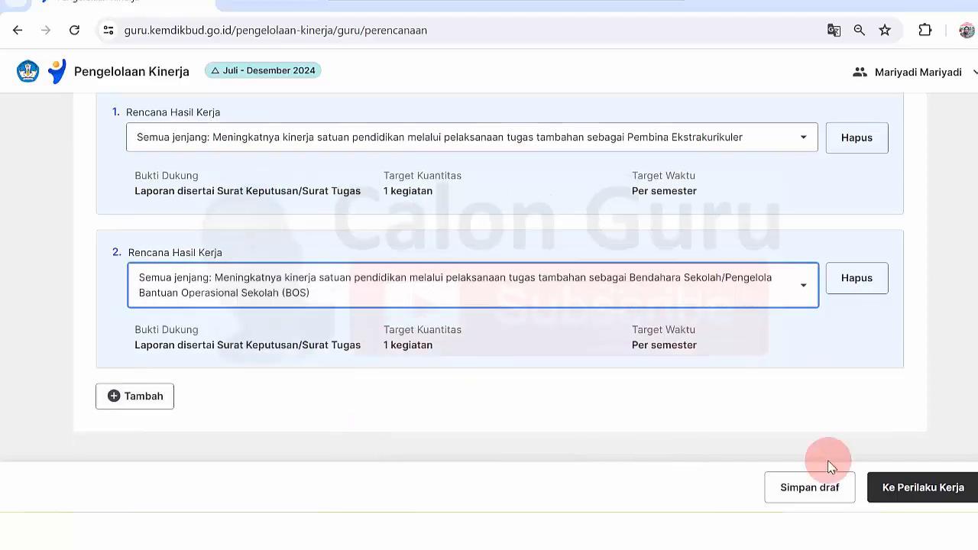
click(144, 397)
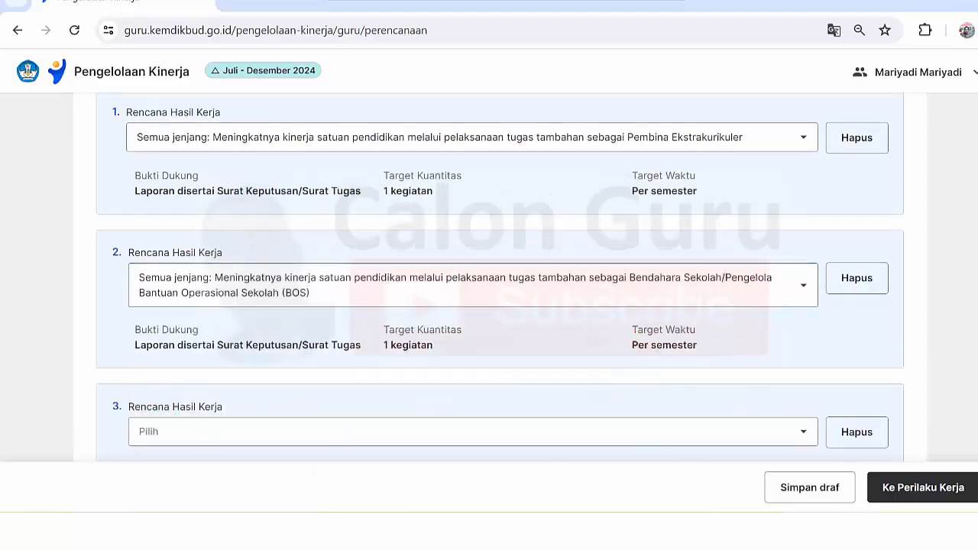
scroll(914, 414, down, 2)
click(796, 299)
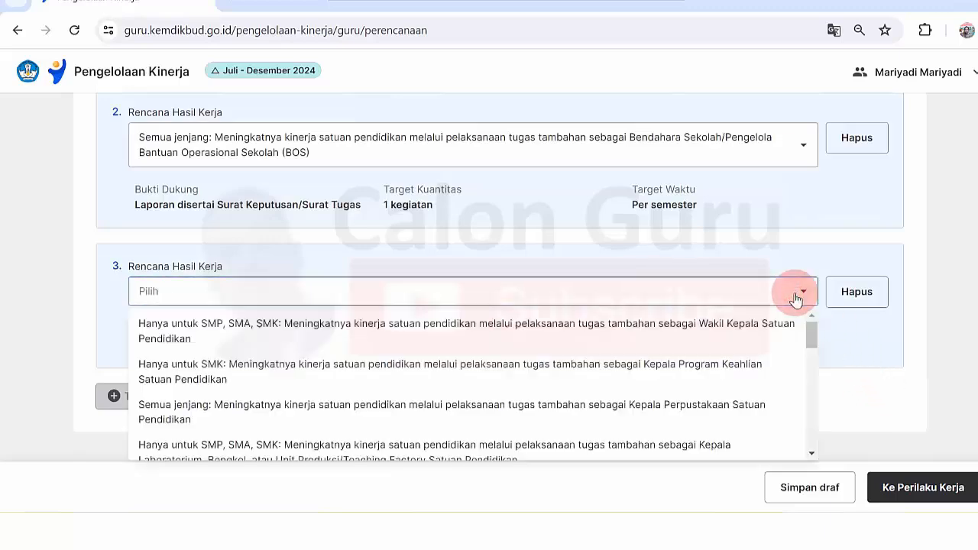
drag(813, 334, 815, 459)
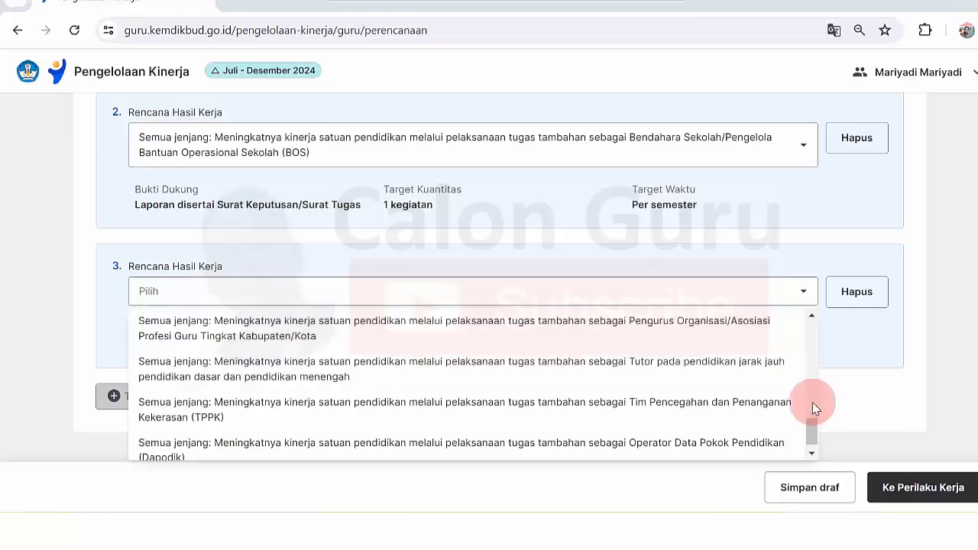
mouse_move(811, 423)
mouse_down()
mouse_move(812, 437)
mouse_move(811, 423)
mouse_up()
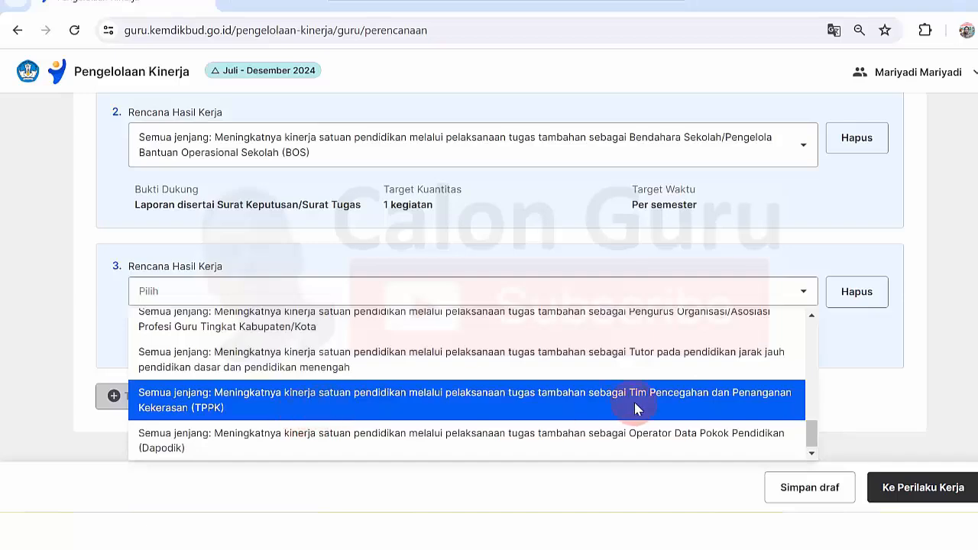
drag(813, 438, 813, 423)
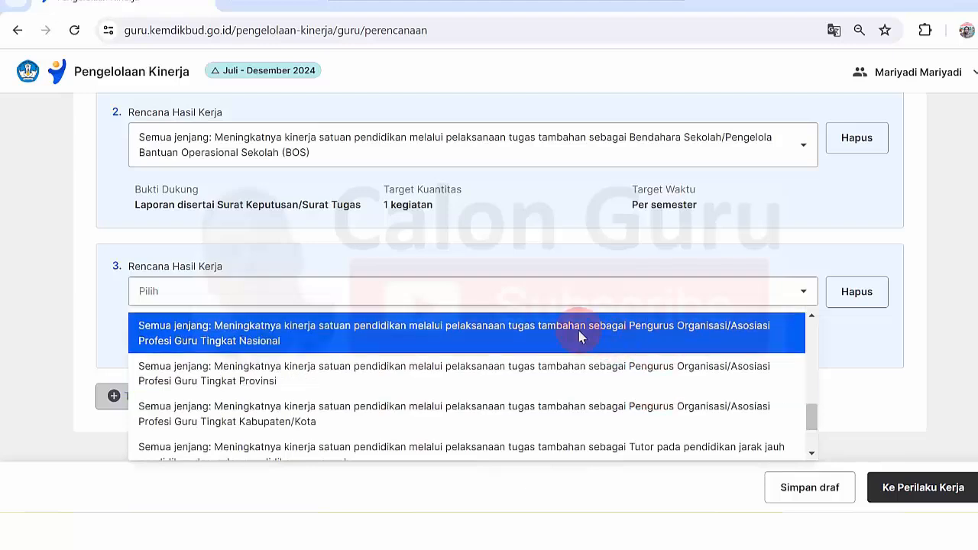
drag(814, 423, 815, 403)
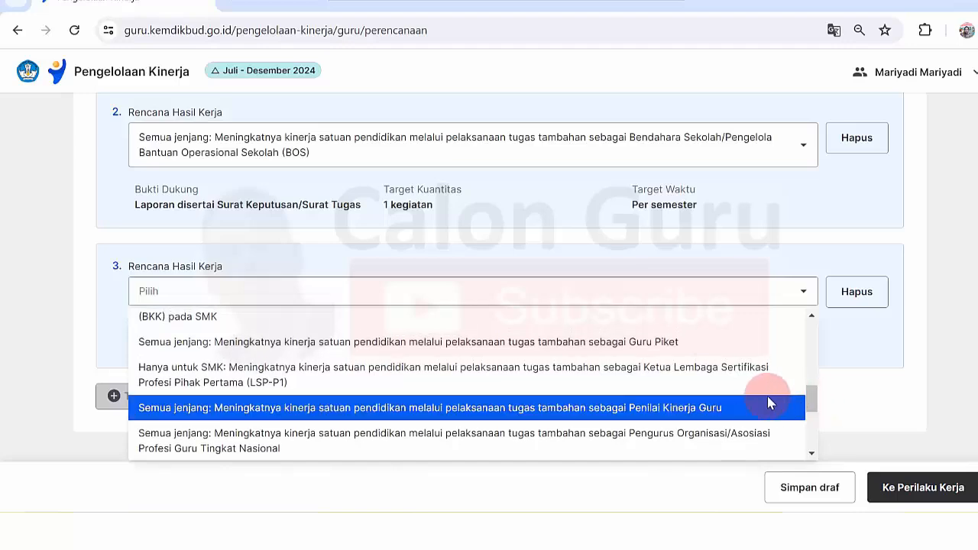
drag(814, 413, 972, 354)
click(972, 353)
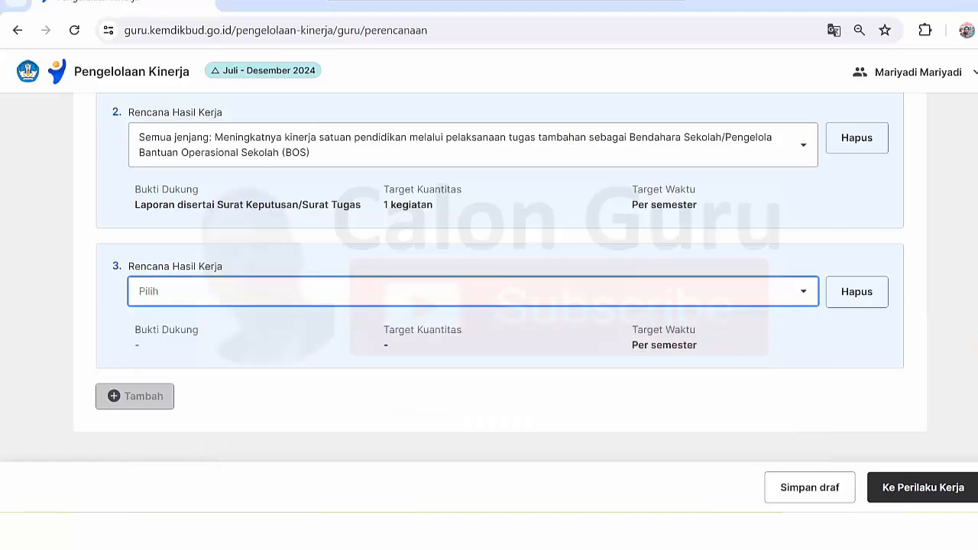
Continue to the Perilaku Kerja section and look over its aspects from Berorientasi Pelayanan to Kolaboratif.
scroll(501, 275, up, 6)
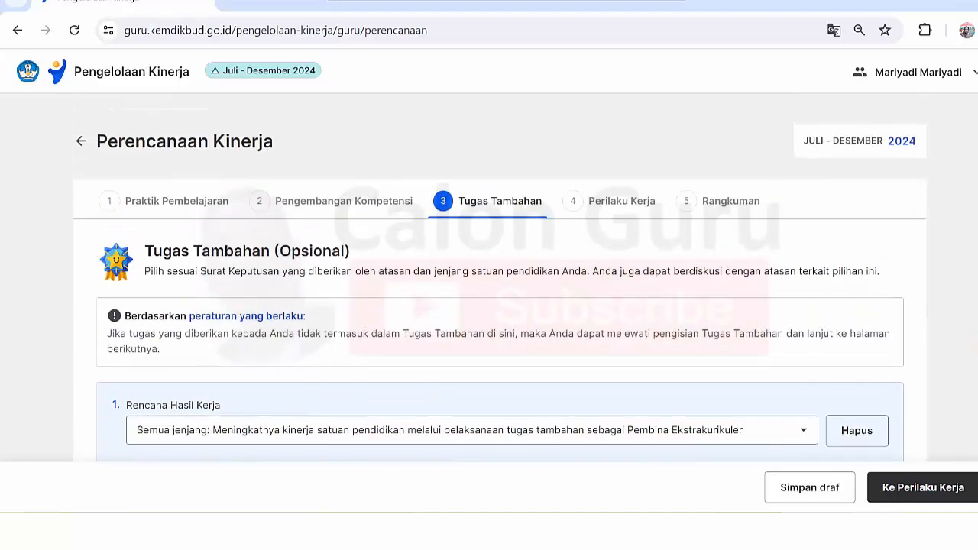
scroll(501, 275, down, 6)
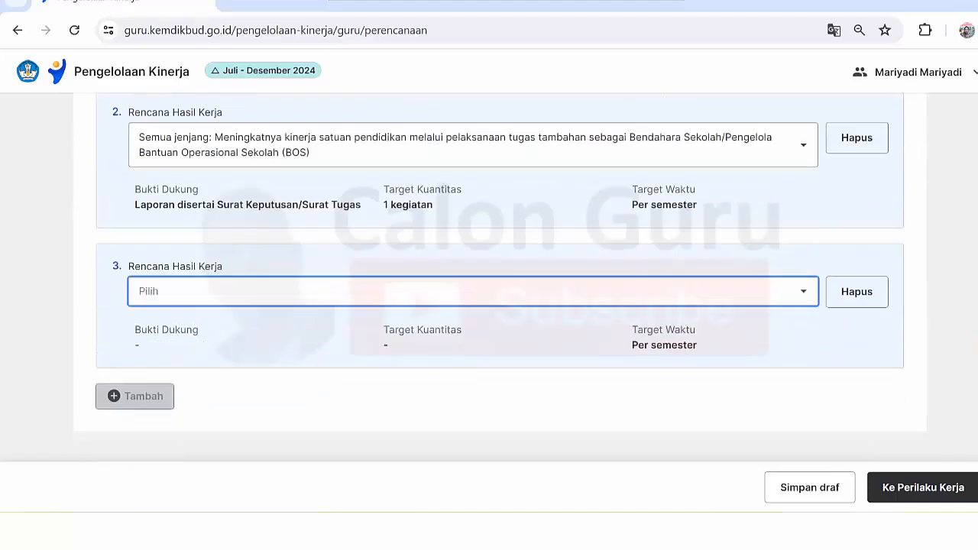
scroll(501, 275, up, 6)
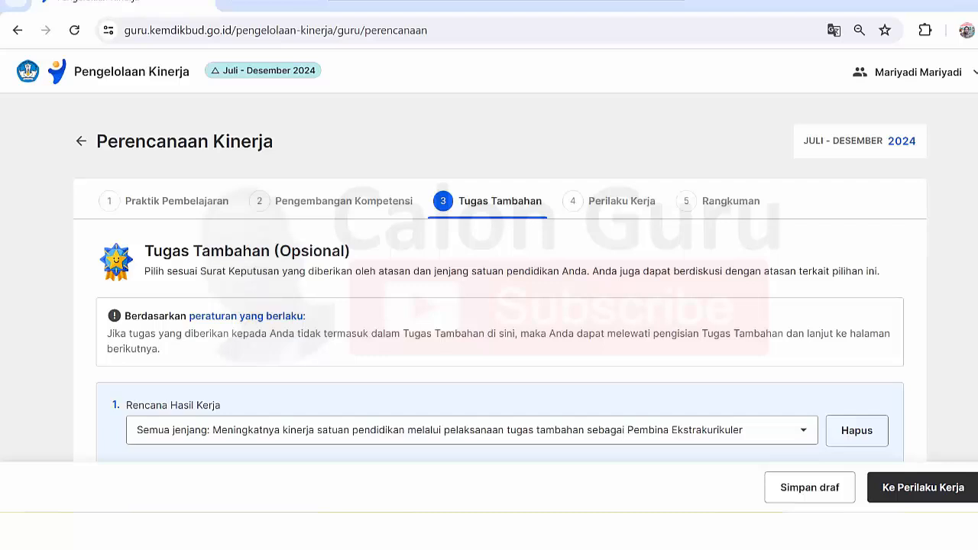
click(907, 489)
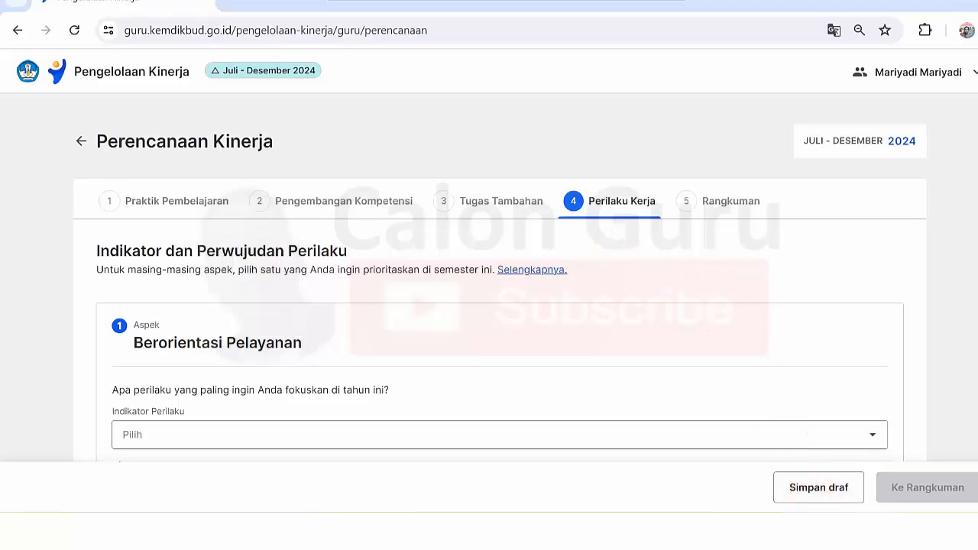
scroll(500, 306, down, 20)
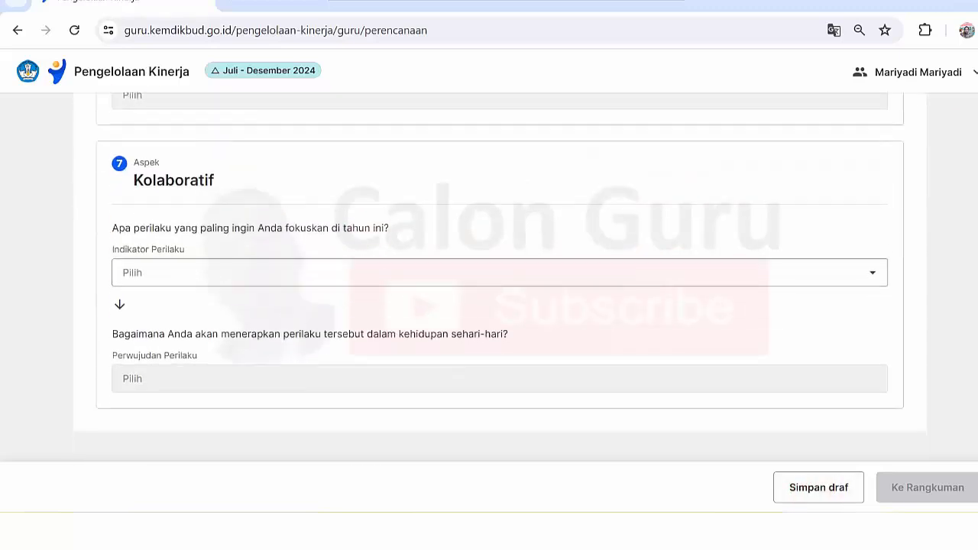
scroll(500, 305, up, 20)
scroll(500, 306, down, 20)
scroll(499, 305, up, 20)
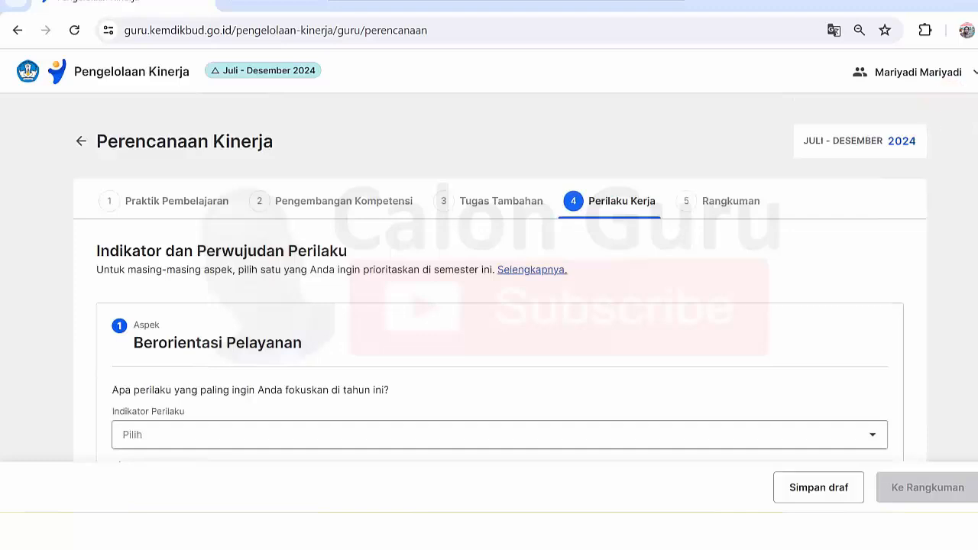
For Berorientasi Pelayanan, set Indikator Perilaku to "Melakukan perbaikan terus-menerus terhadap kompetensi dan perilaku kerjanya" and Perwujudan Perilaku to "Berupaya memperluas wawasan kualitas pelayanan".
scroll(260, 204, down, 2)
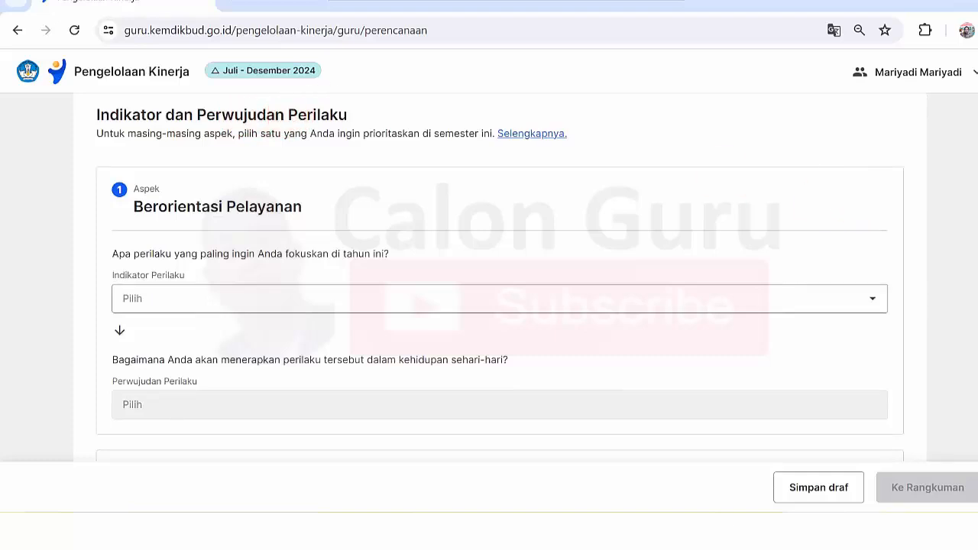
scroll(500, 281, down, 1)
scroll(500, 280, up, 1)
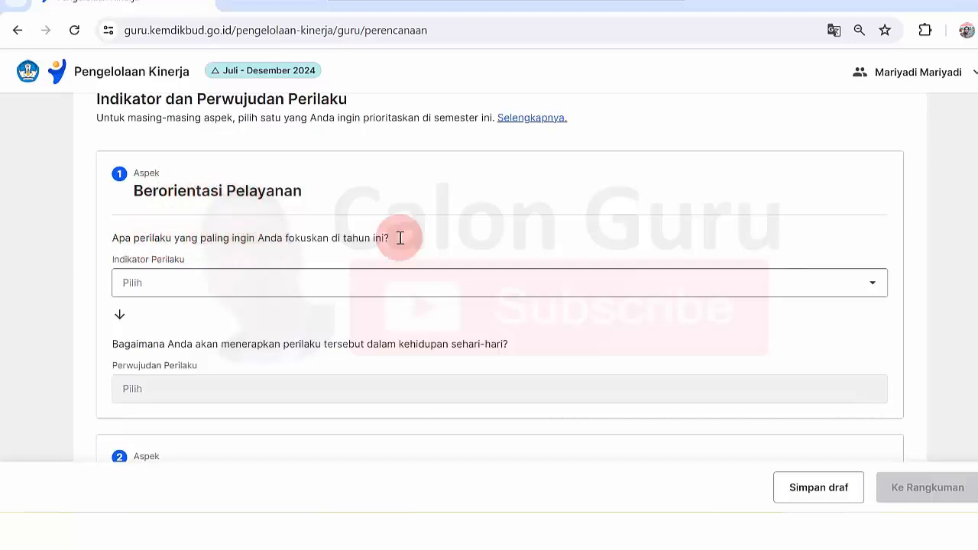
click(817, 284)
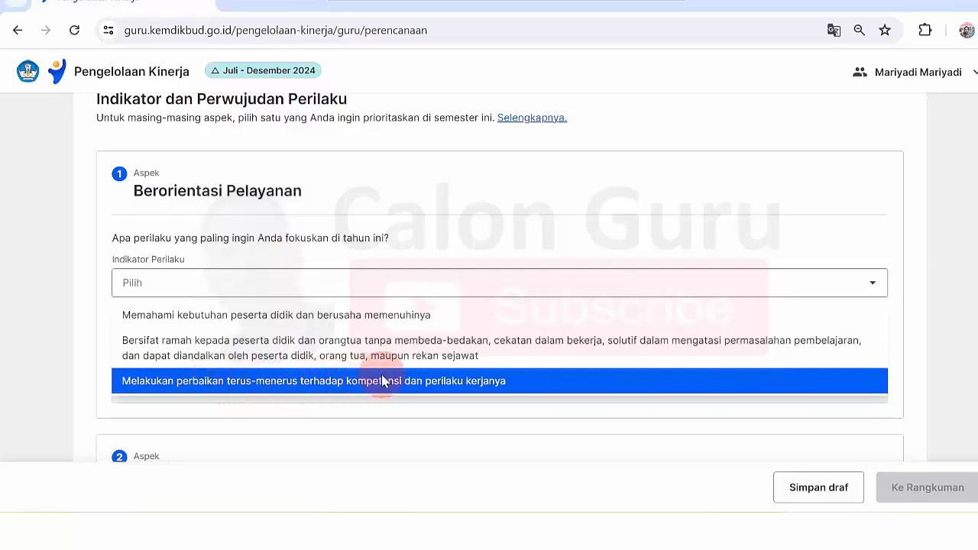
click(399, 382)
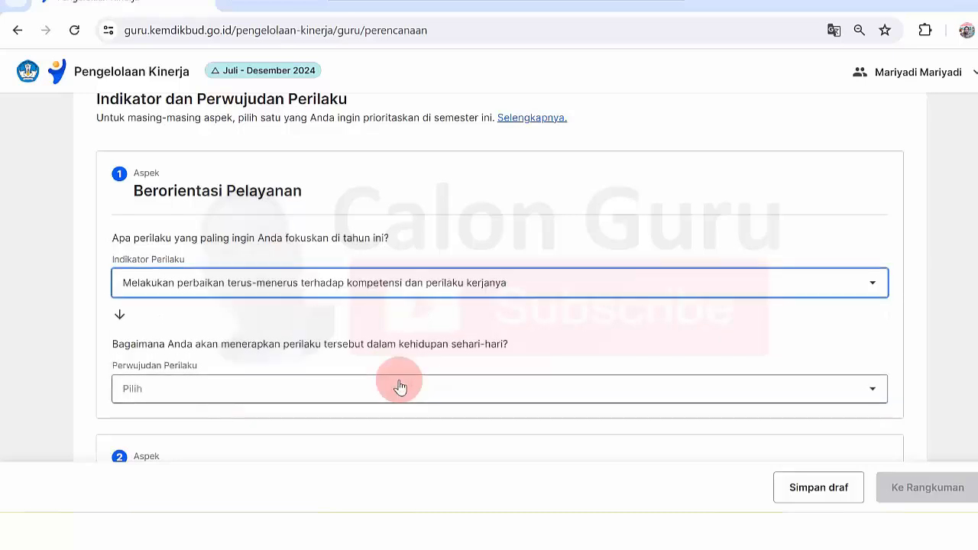
scroll(655, 273, down, 3)
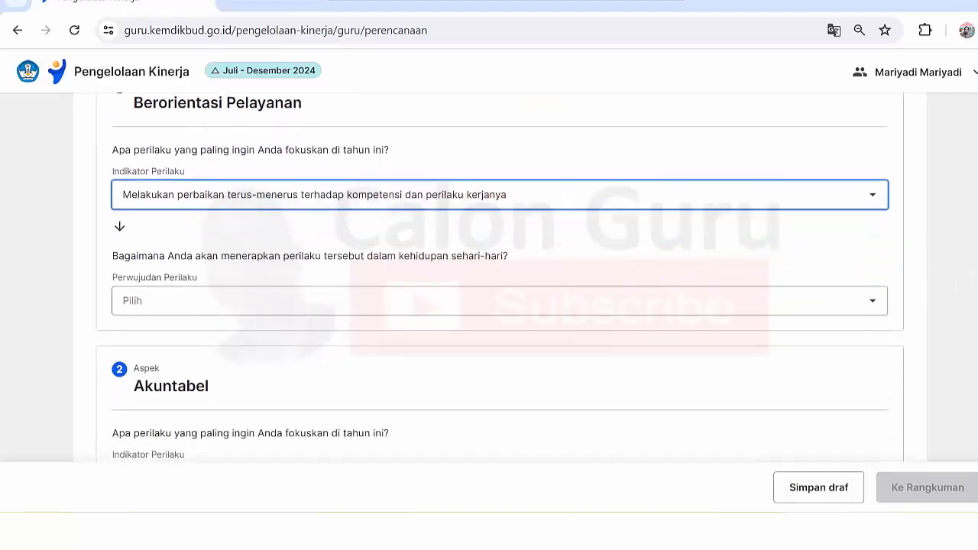
click(398, 277)
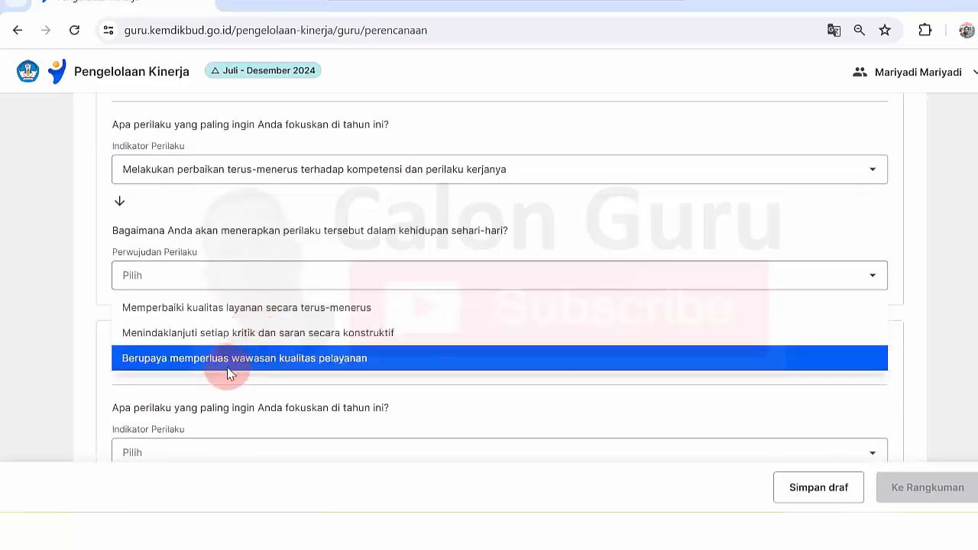
click(265, 366)
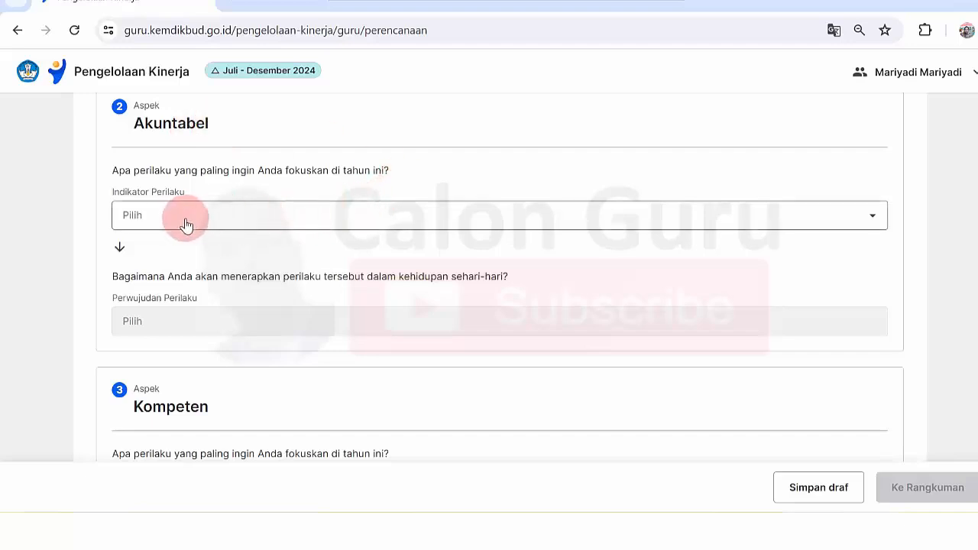
Set Akuntabel's Indikator to "Melaksanakan tugas dengan jujur, bertanggung jawab, cermat, disiplin, dan berintegritas tinggi" and Perwujudan to "Bertanggung jawab atas hasil kerja yang dilakukan dan bersedia dievaluasi".
click(222, 221)
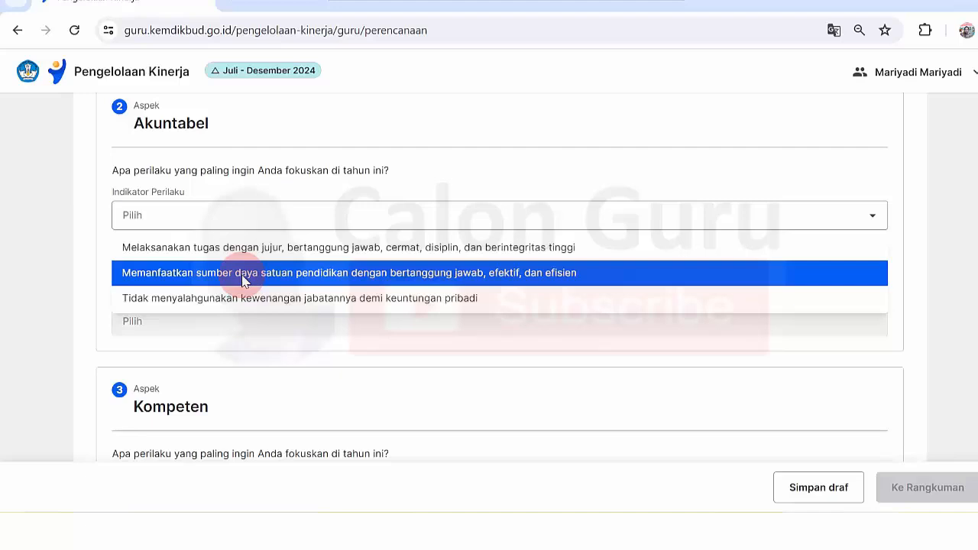
click(269, 250)
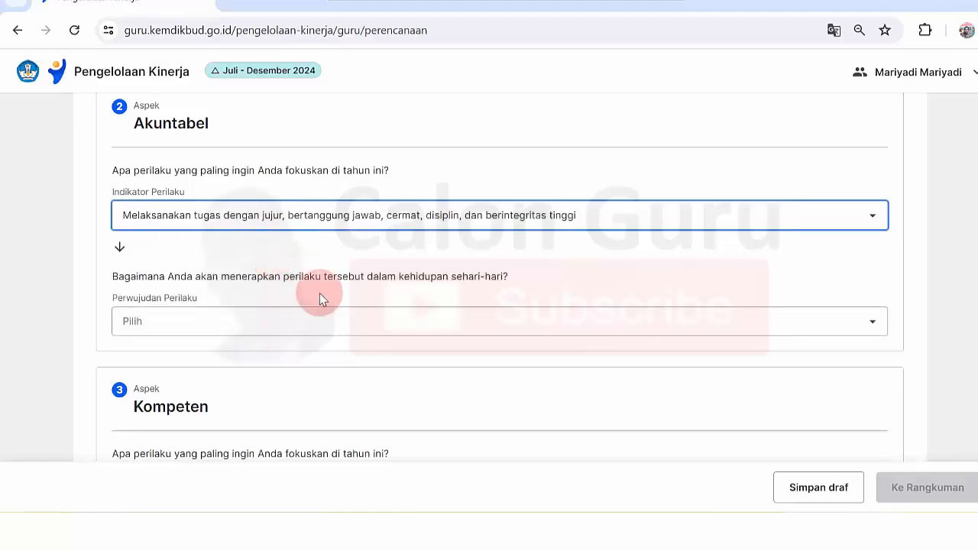
click(307, 327)
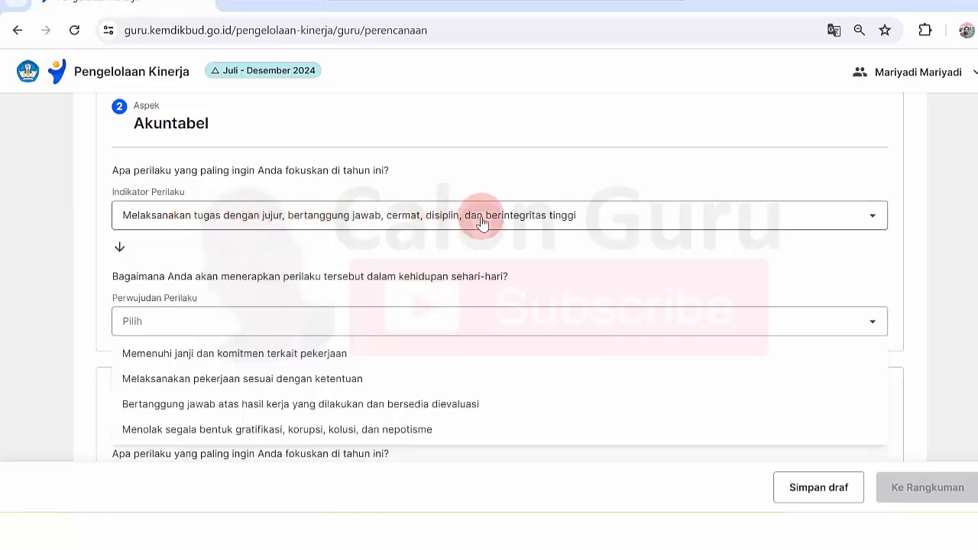
click(236, 411)
click(858, 267)
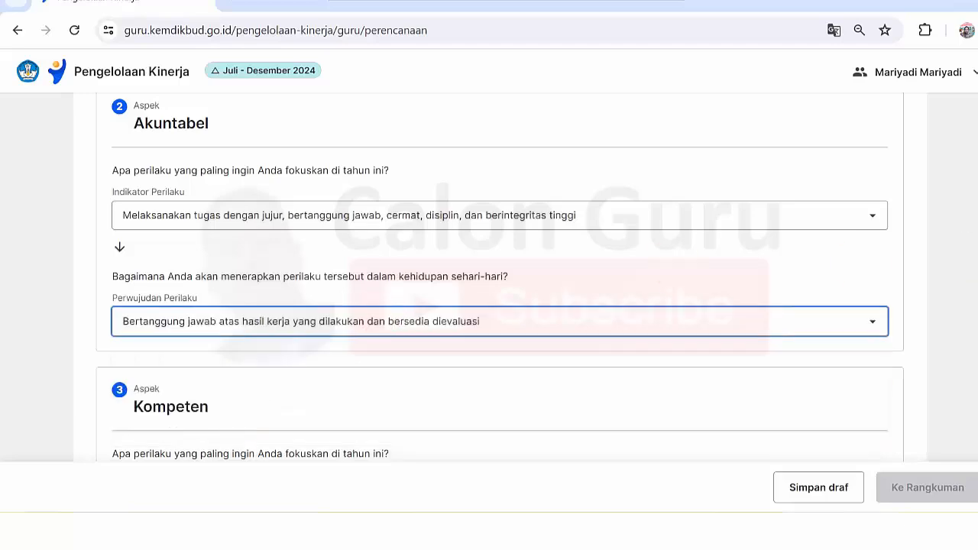
scroll(859, 267, down, 4)
scroll(349, 203, up, 1)
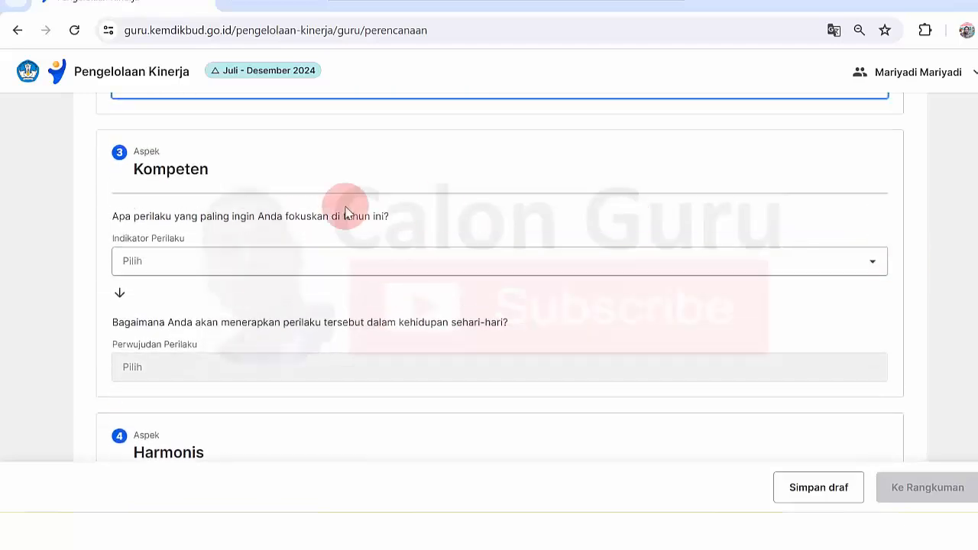